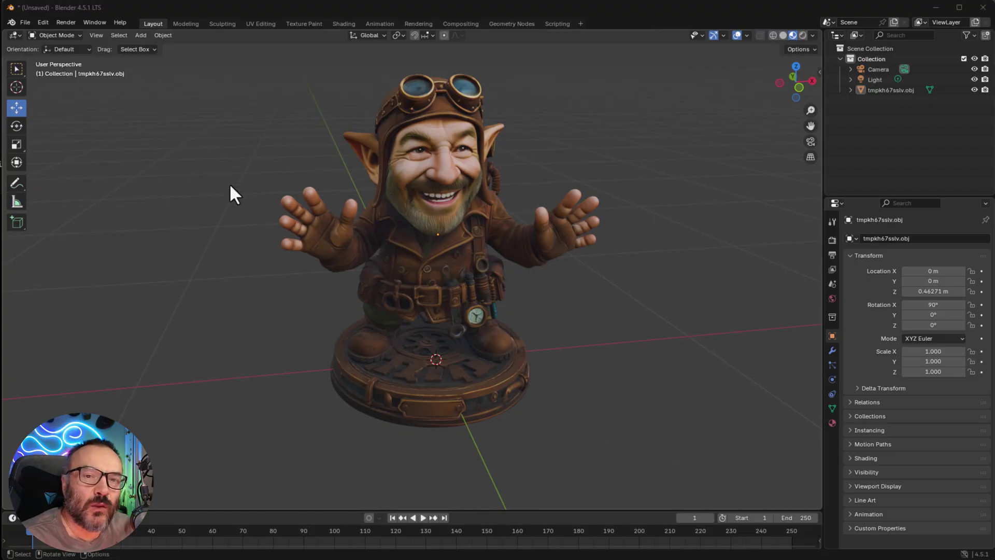
middle_drag(231, 187, 224, 210)
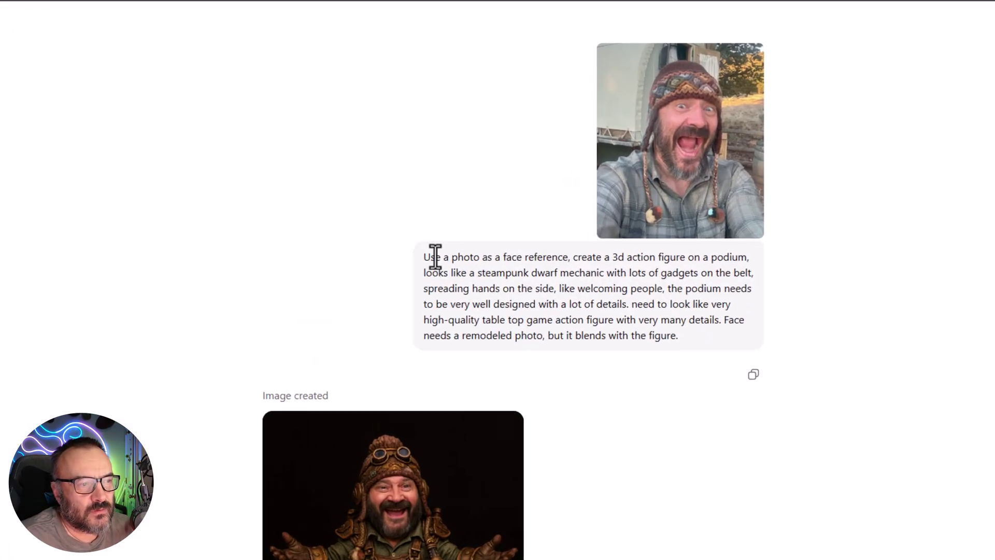
Step: In ChatGPT, read the steampunk dwarf action-figure prompt and enlarge the generated front-view image
drag(436, 257, 707, 306)
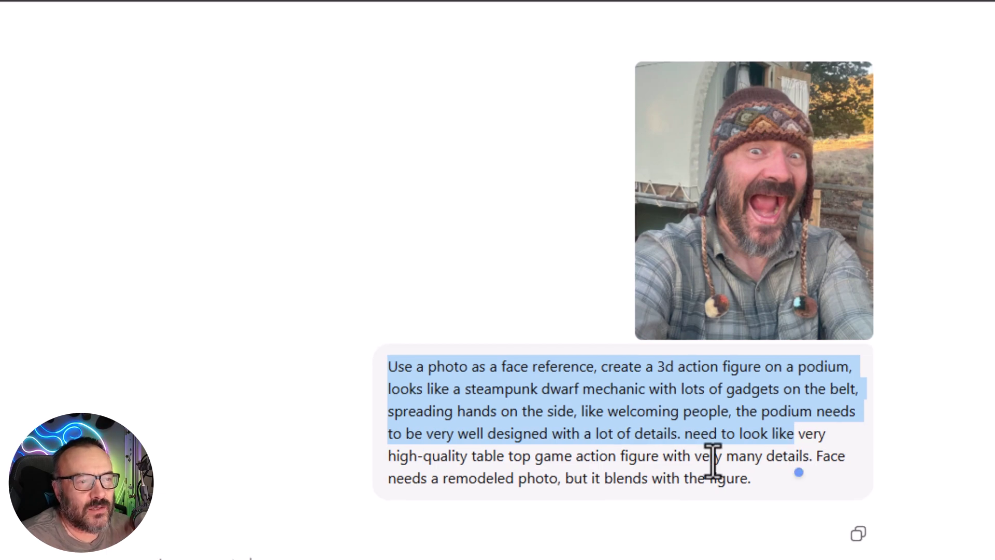
scroll(602, 318, down, 3)
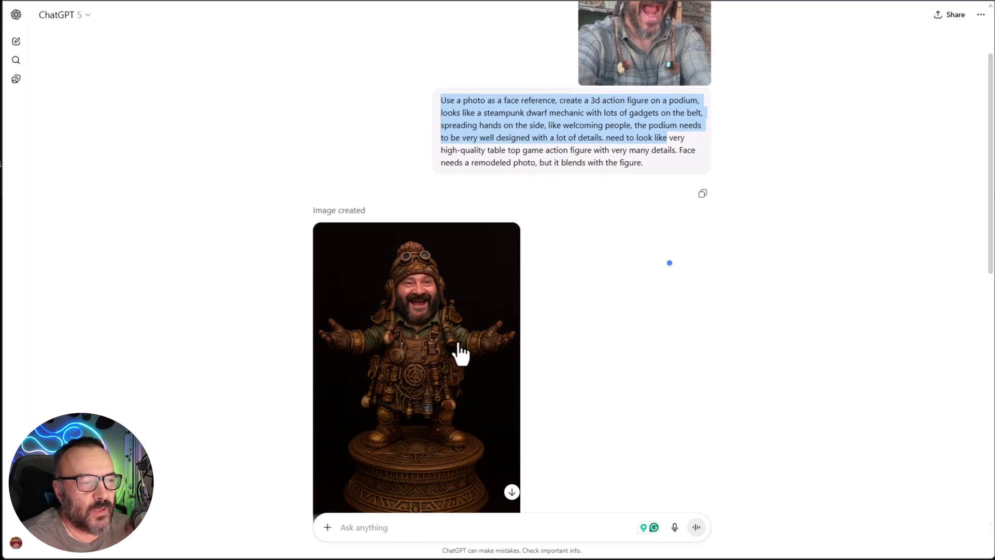
click(452, 333)
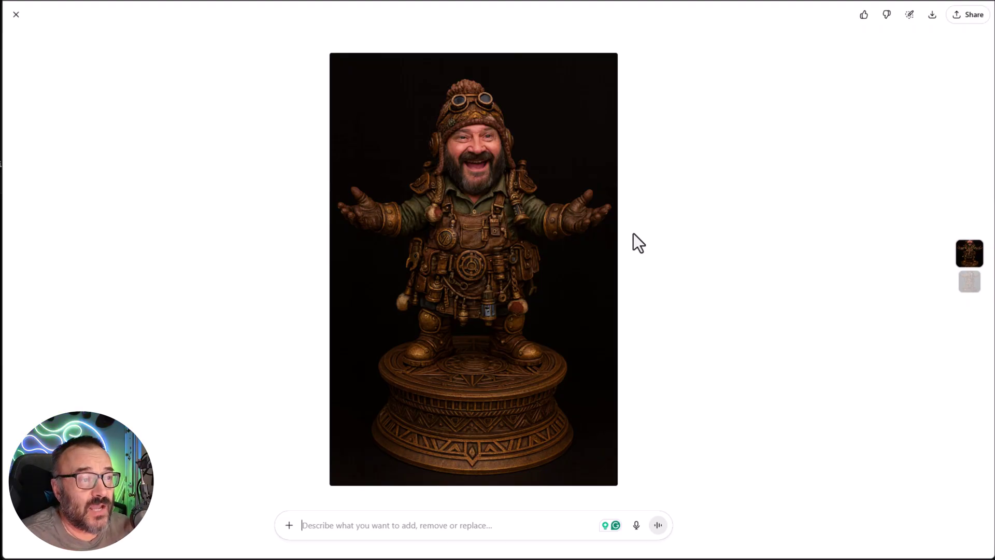
scroll(431, 172, down, 1)
scroll(570, 201, up, 1)
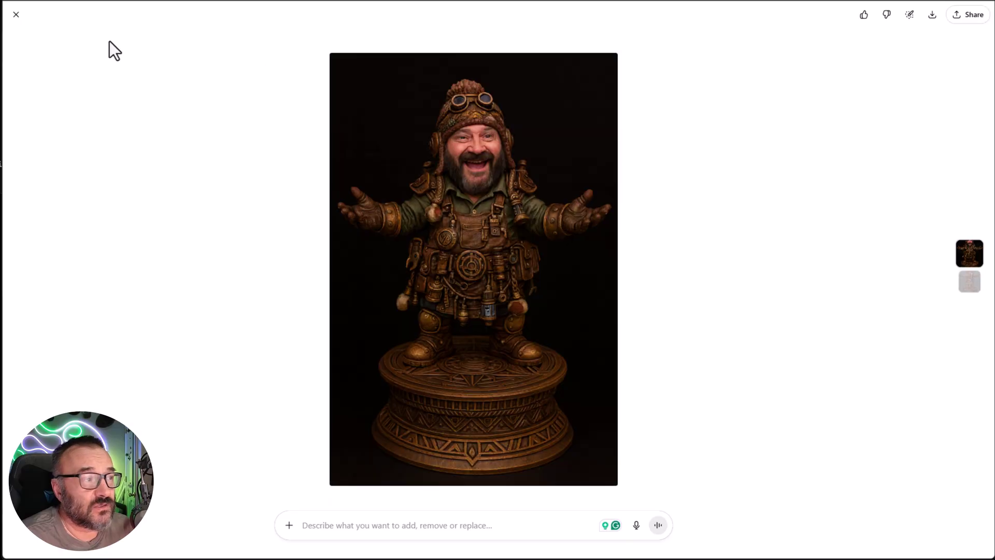
Step: Close the front-view image and enlarge the back-view render of the same character
click(16, 15)
scroll(580, 277, down, 5)
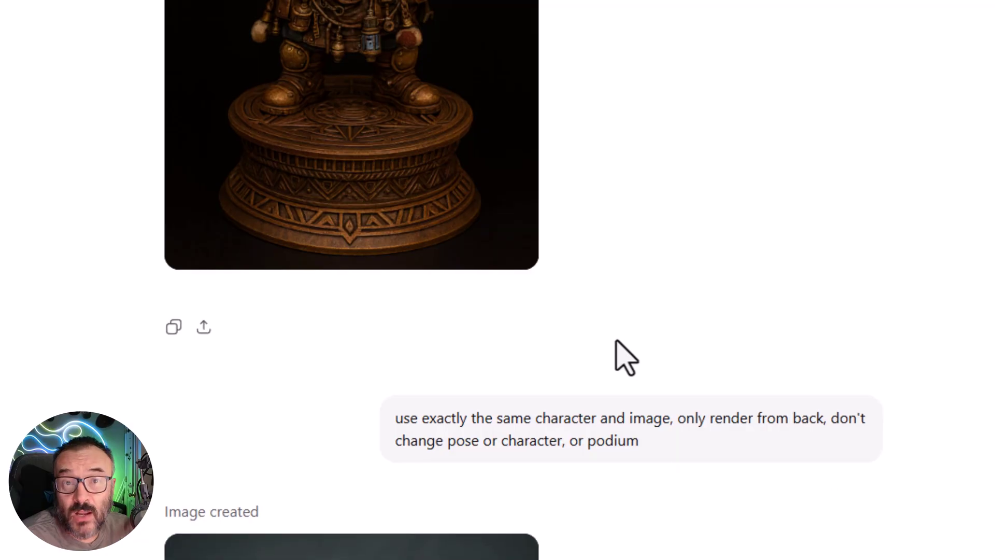
scroll(615, 355, down, 3)
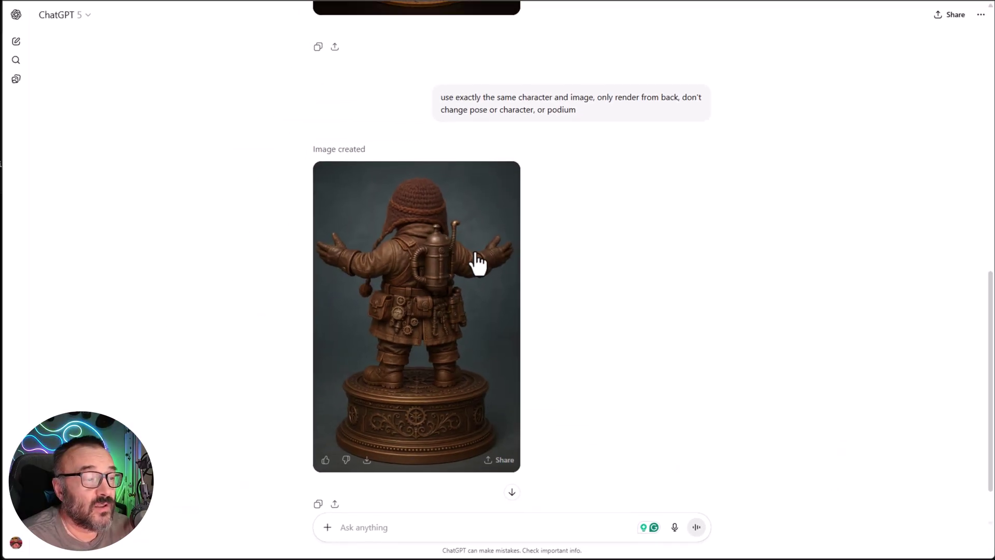
click(399, 356)
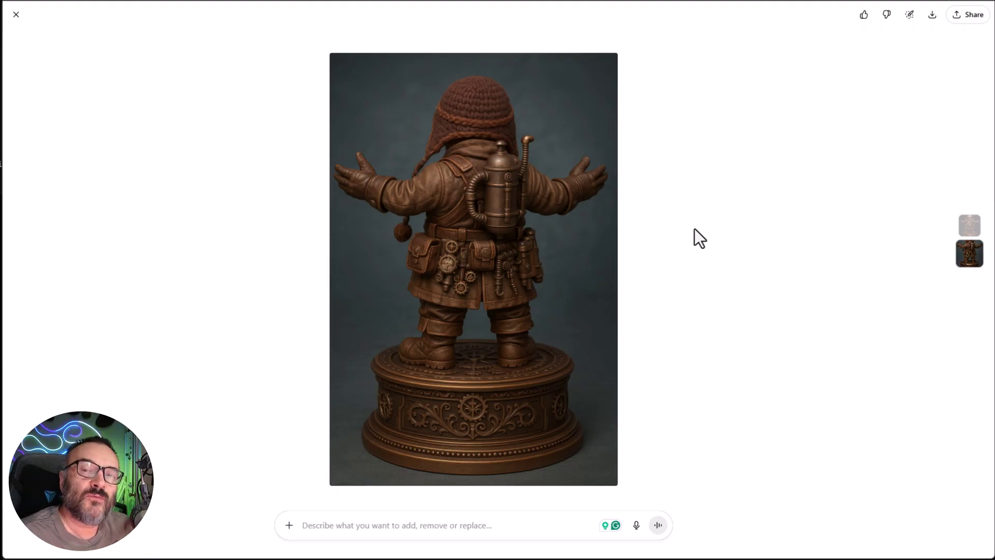
scroll(648, 244, up, 1)
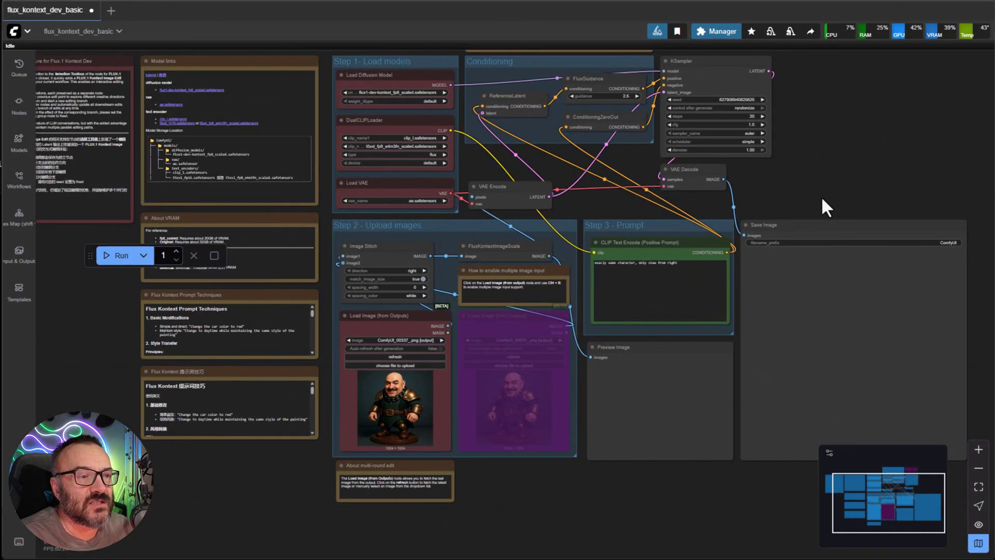
Step: In ComfyUI, examine the loaded dwarf image and the positive prompt of the flux_kontext_dev_basic workflow
drag(821, 197, 870, 216)
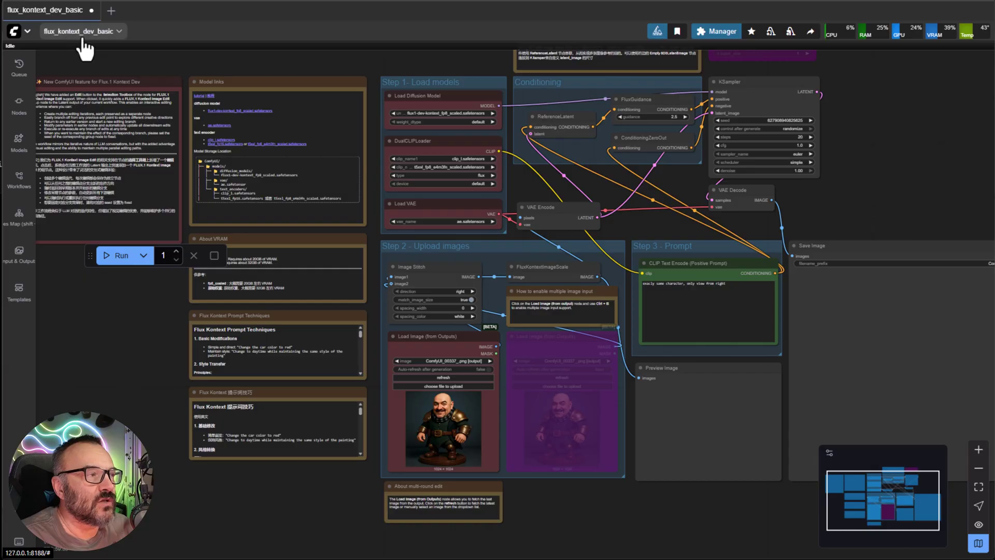
scroll(525, 508, up, 6)
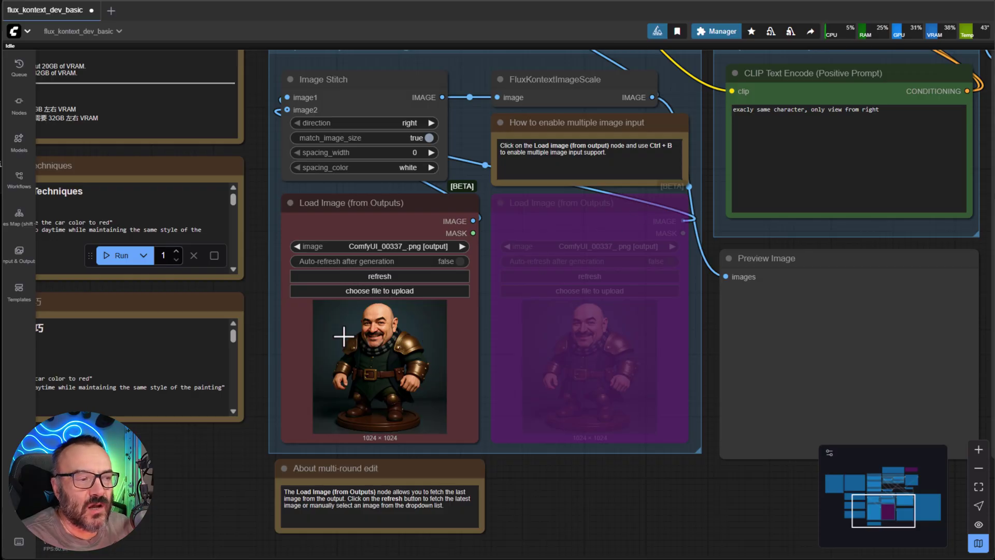
scroll(343, 337, up, 9)
scroll(422, 304, down, 6)
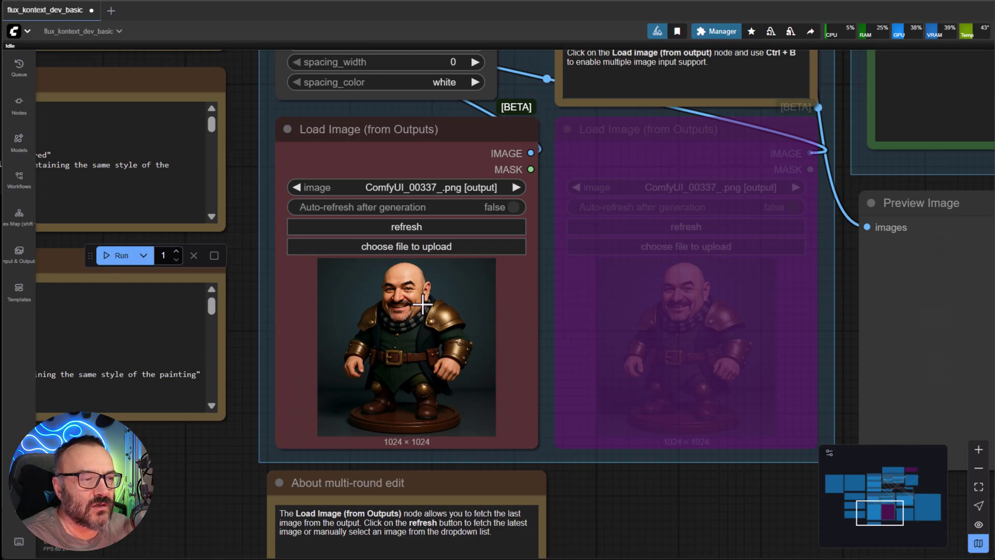
scroll(423, 304, down, 6)
drag(779, 234, 390, 165)
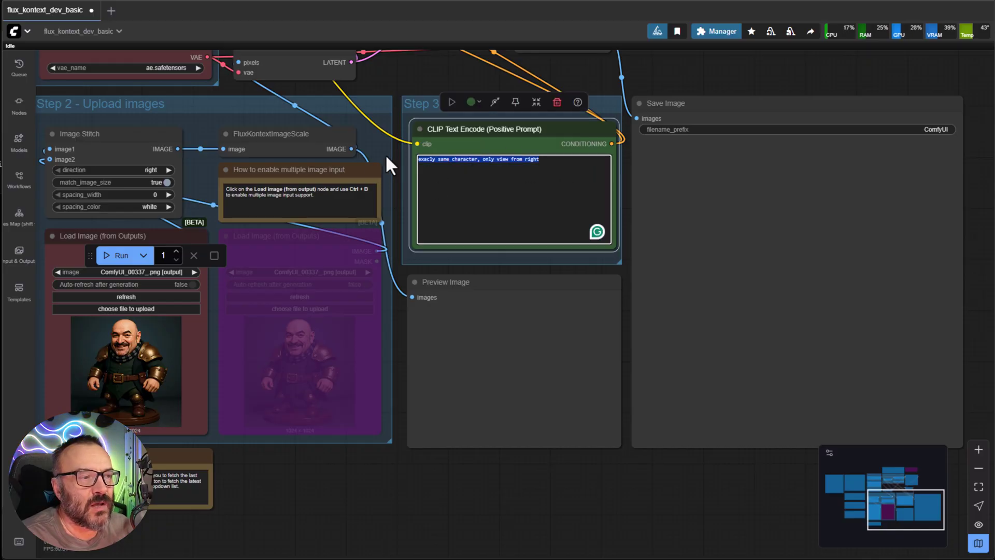
click(440, 481)
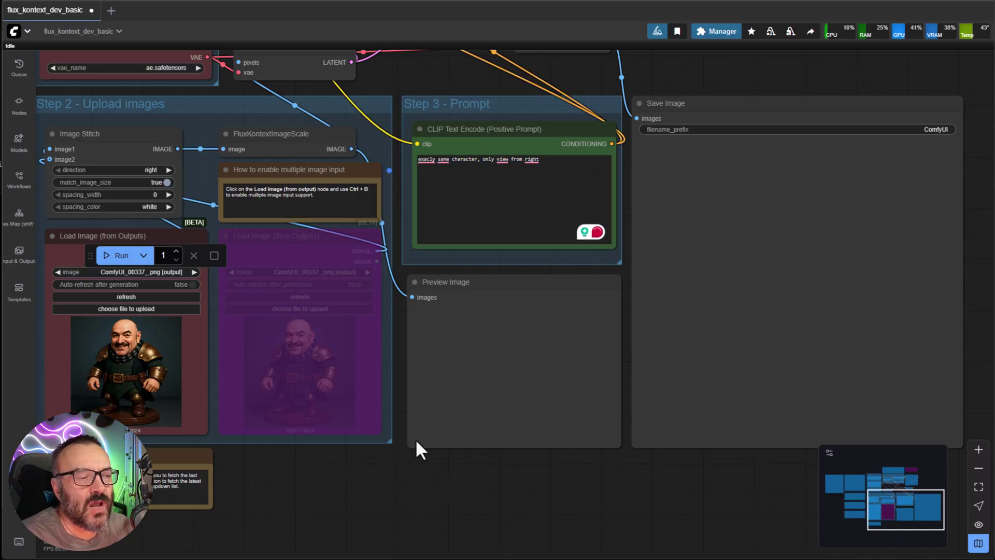
scroll(417, 449, down, 3)
drag(424, 362, 565, 338)
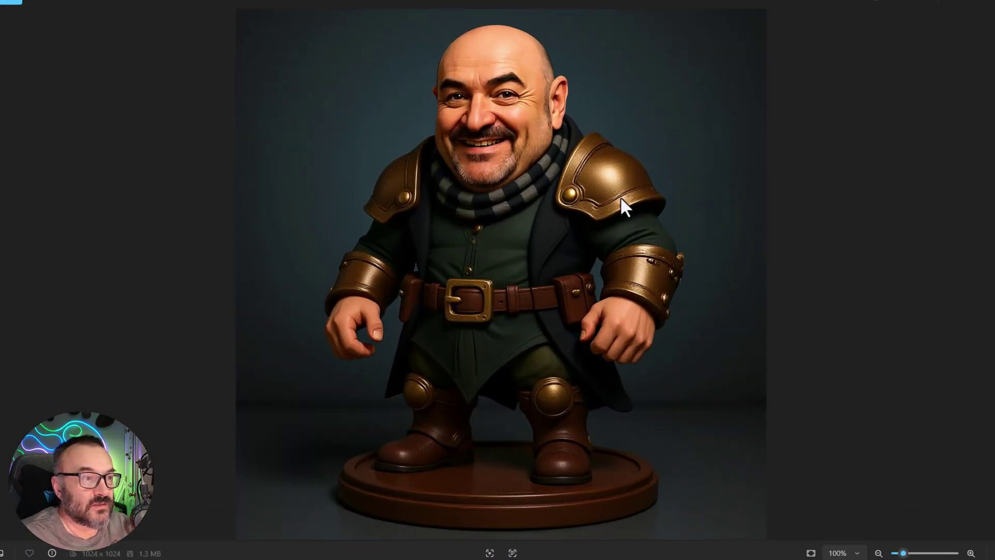
Step: In the image viewer, flip through the rendered views of the armoured dwarf figure to compare them
key(Right)
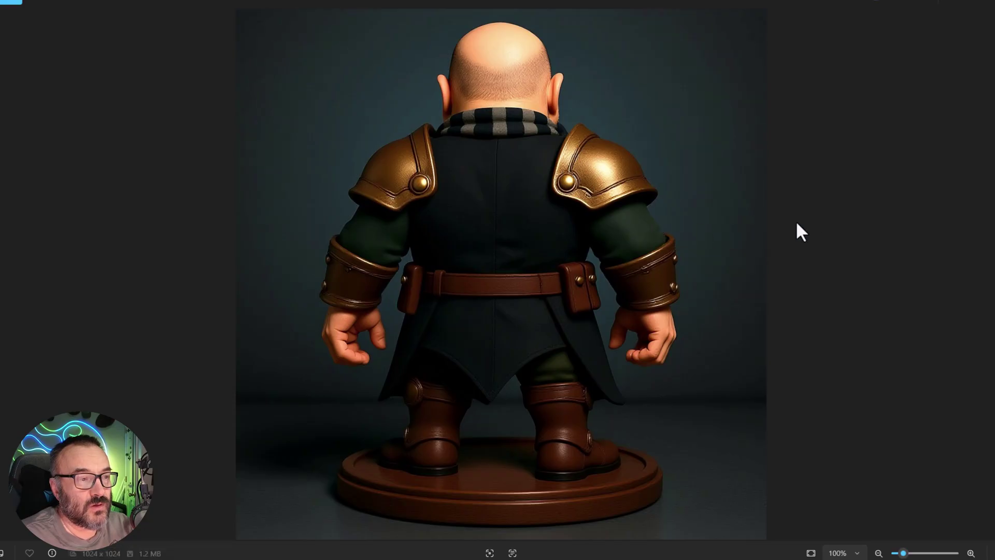
key(Right)
key(Left)
key(Left)
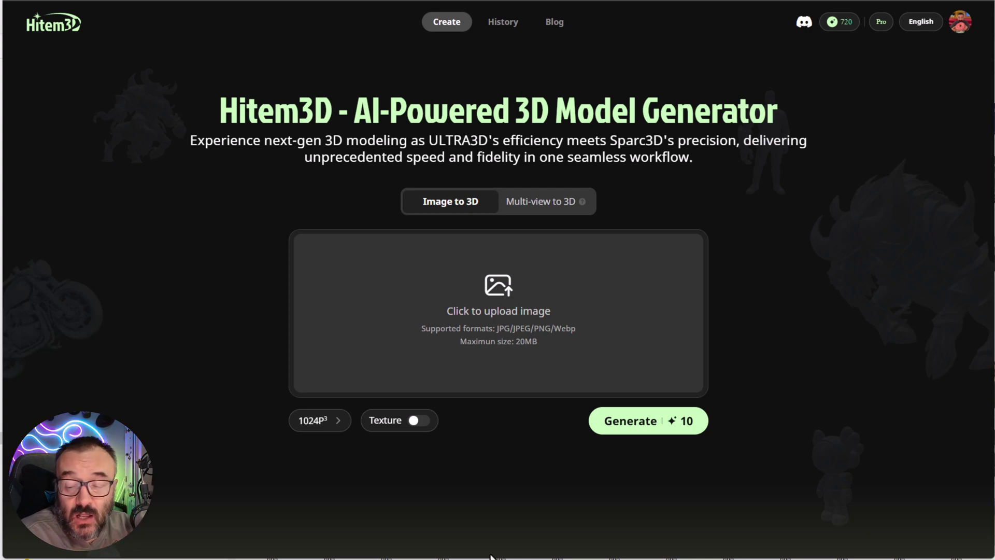
Step: In Hitem3D, look over the Image to 3D mode and its resolution options, and switch to Multi-view to 3D
click(538, 206)
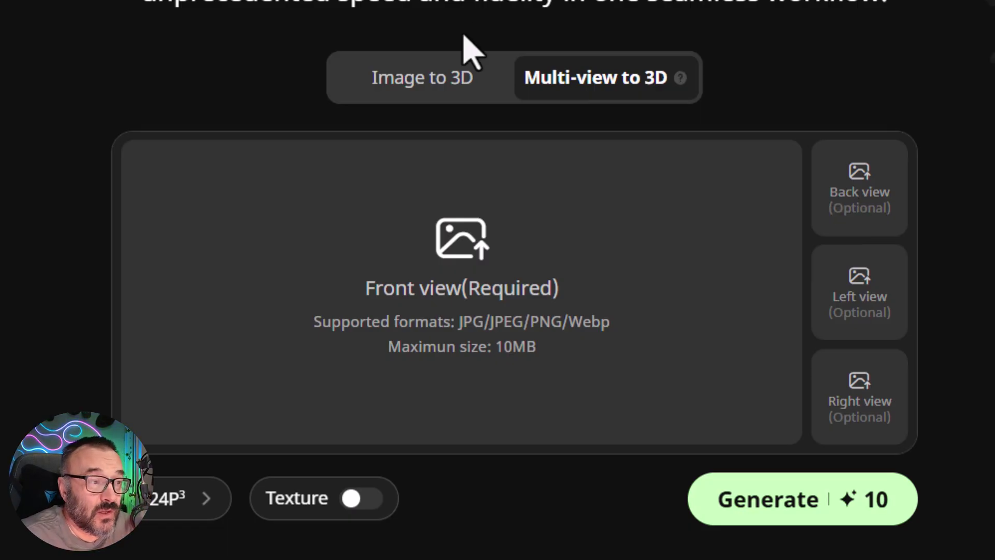
click(398, 83)
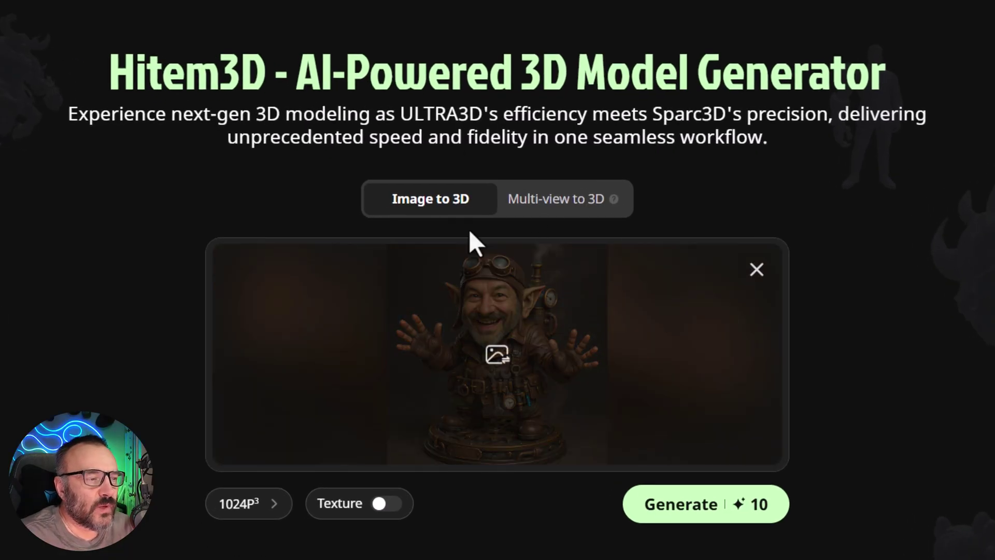
click(264, 505)
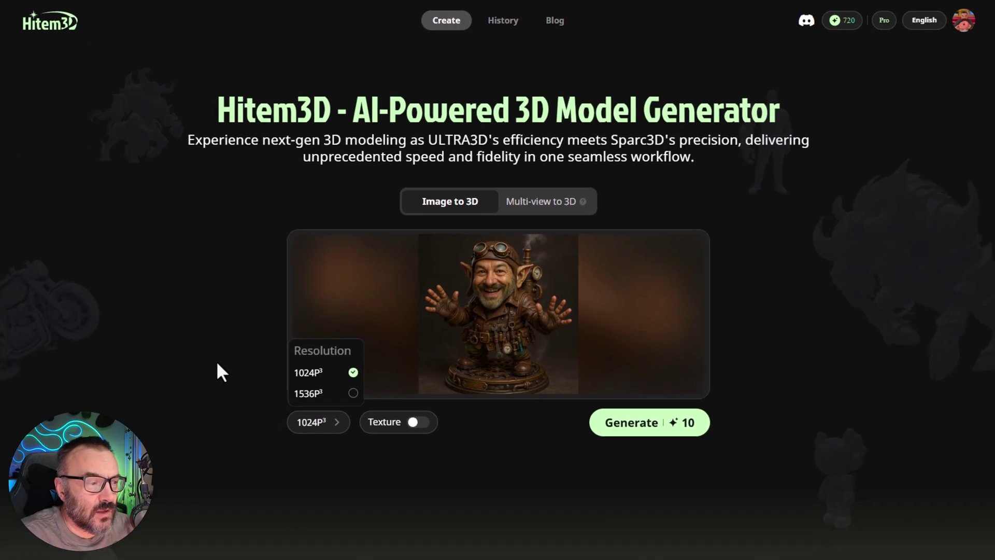
click(224, 389)
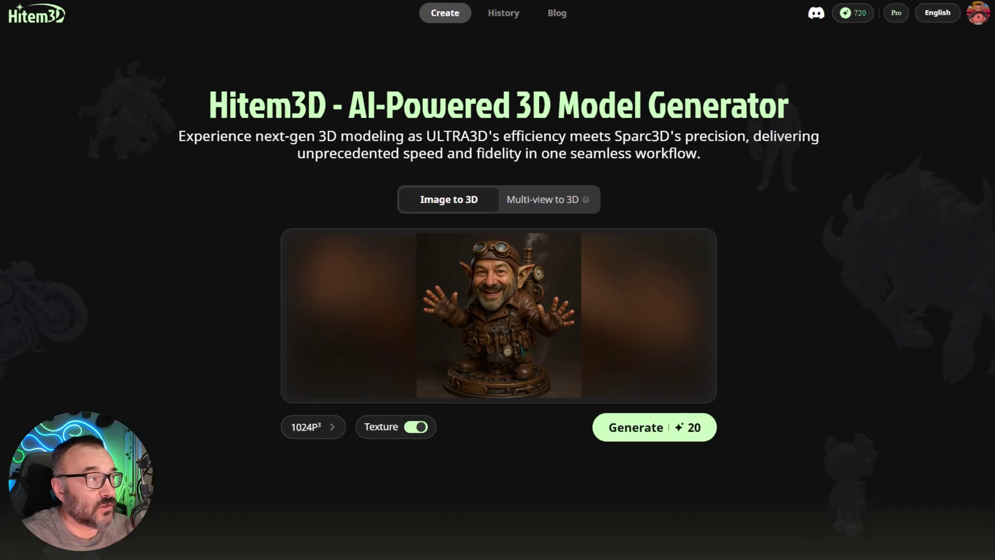
click(541, 201)
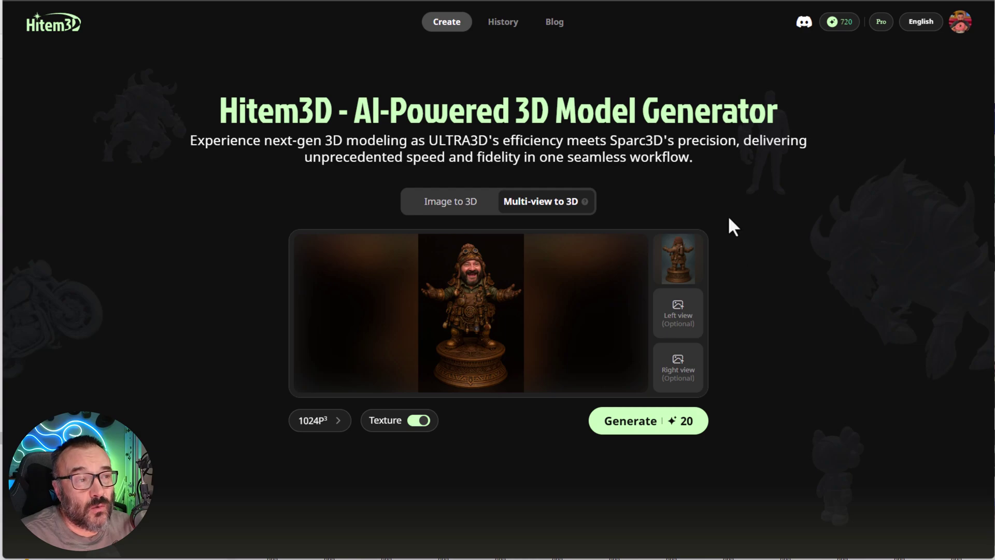
Step: Open the textured goggled elf model from the generation history and view it from several sides
click(510, 25)
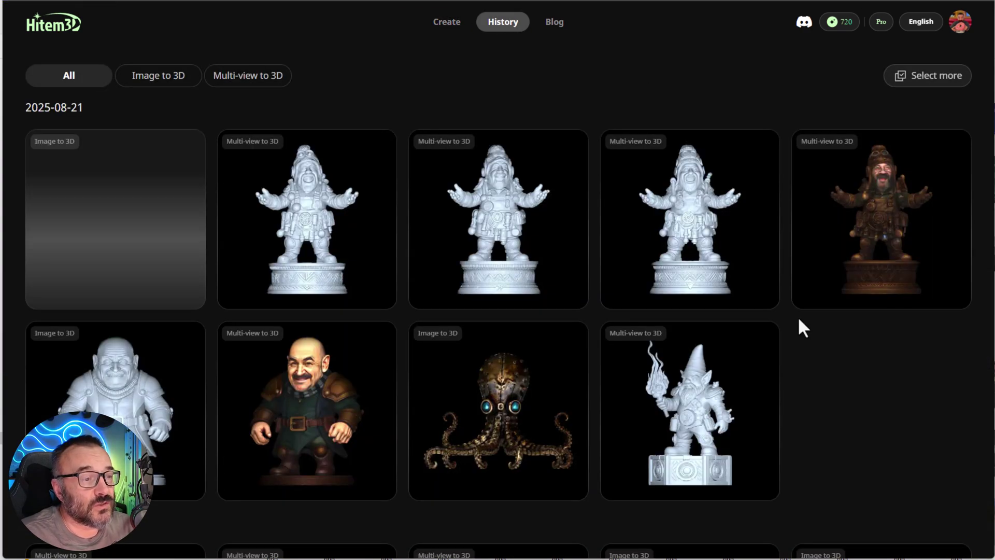
scroll(780, 327, down, 10)
scroll(711, 302, down, 5)
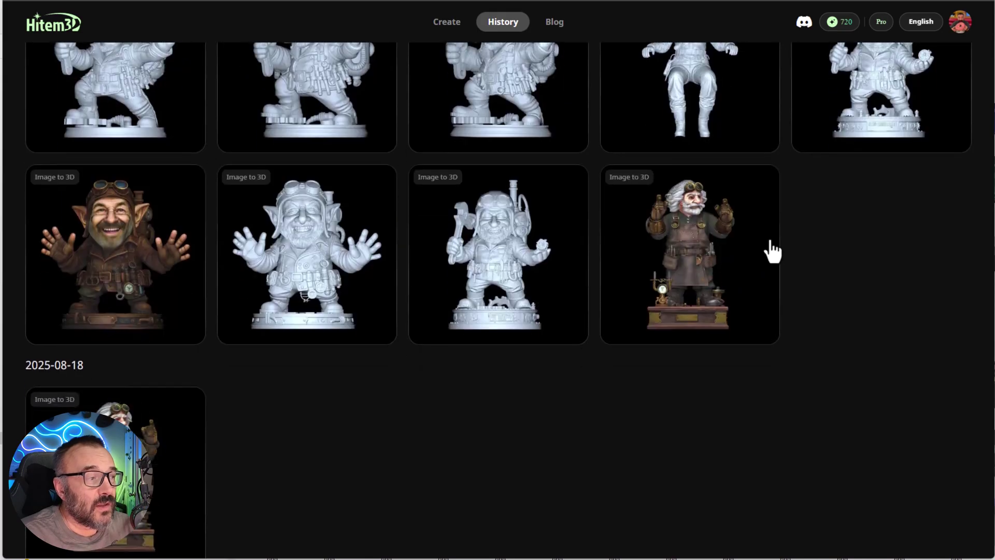
click(293, 291)
drag(294, 292, 679, 296)
drag(570, 297, 254, 290)
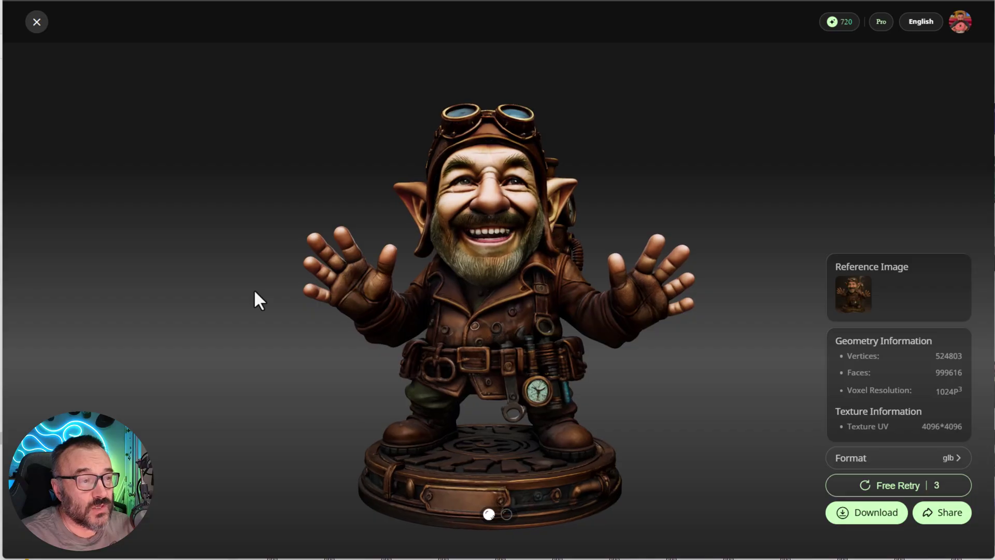
Step: Show the elf model without its texture and inspect the sculpted detail up close
click(506, 513)
scroll(499, 299, up, 5)
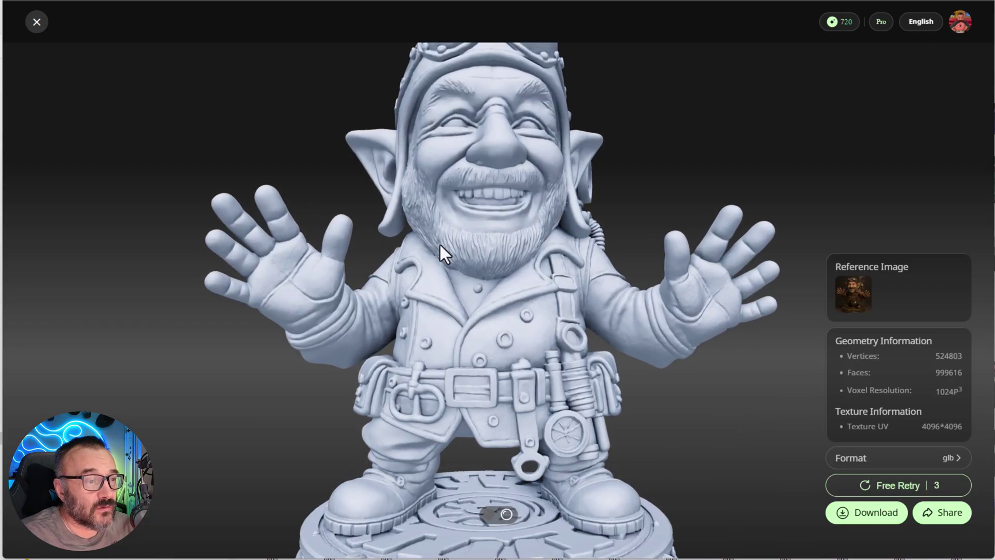
drag(442, 251, 510, 253)
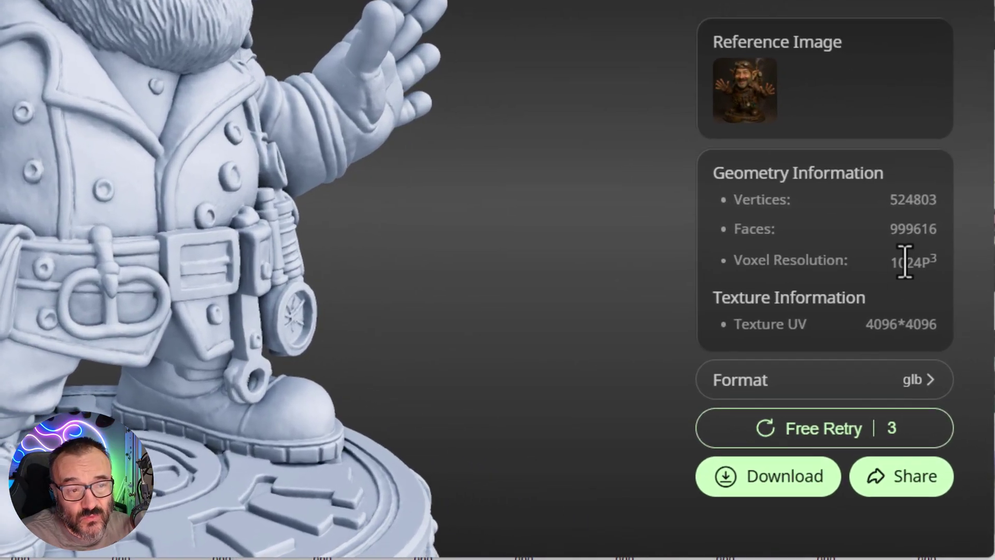
Step: Check the elf model's voxel resolution and texture UV size in its model information
drag(905, 261, 968, 273)
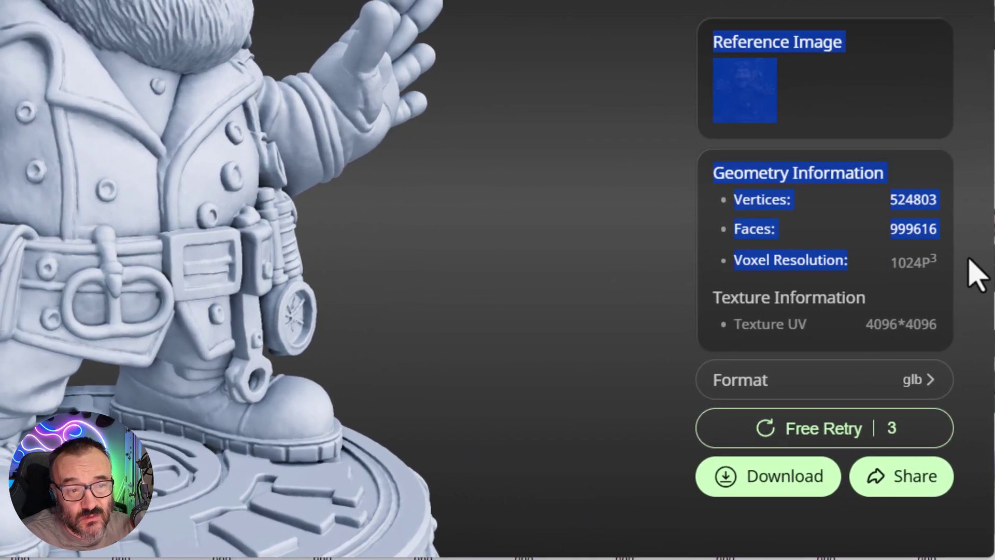
double_click(926, 273)
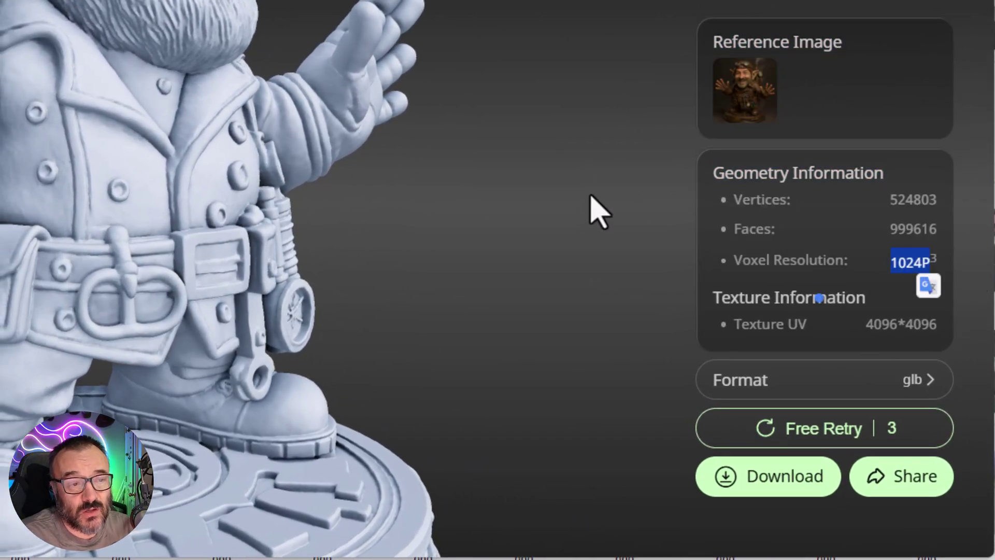
click(596, 213)
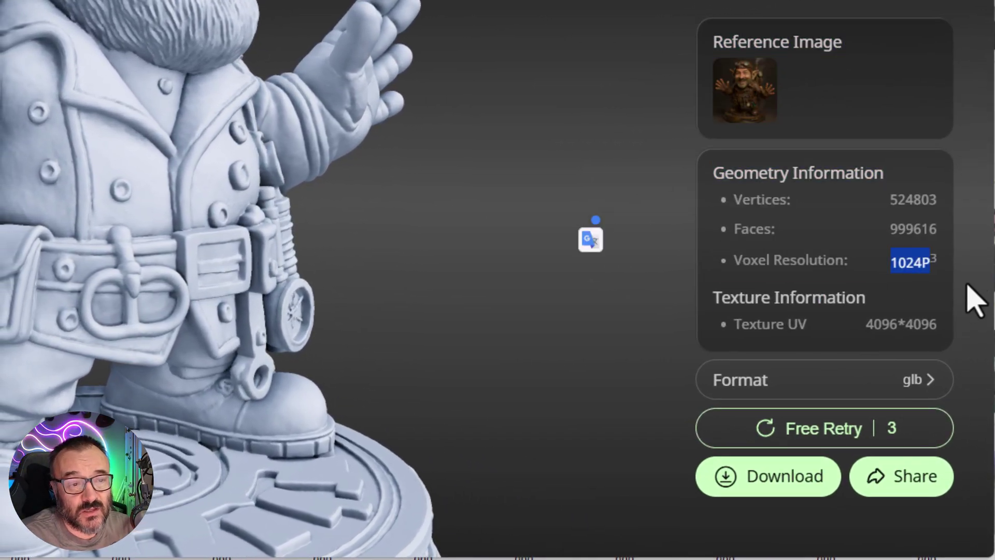
click(904, 265)
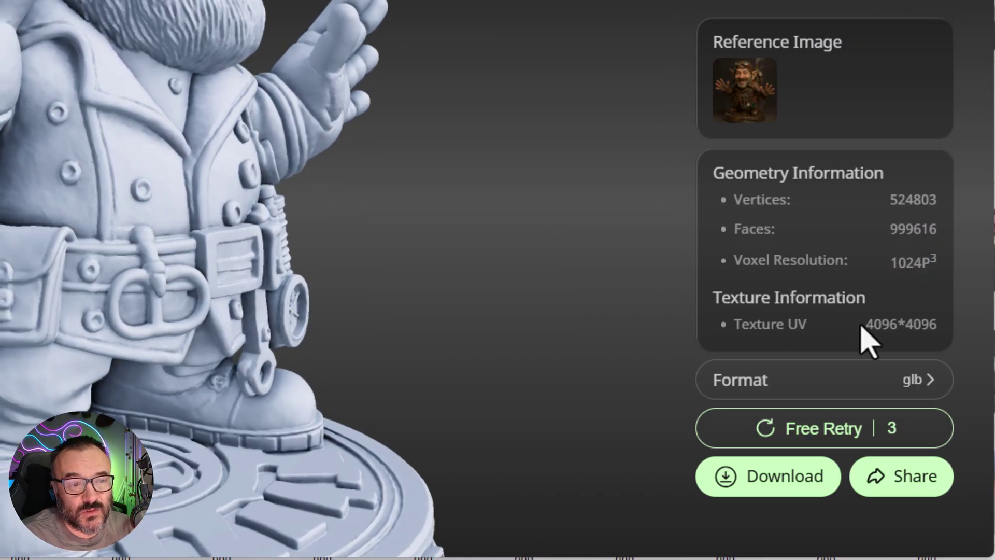
drag(862, 335, 938, 338)
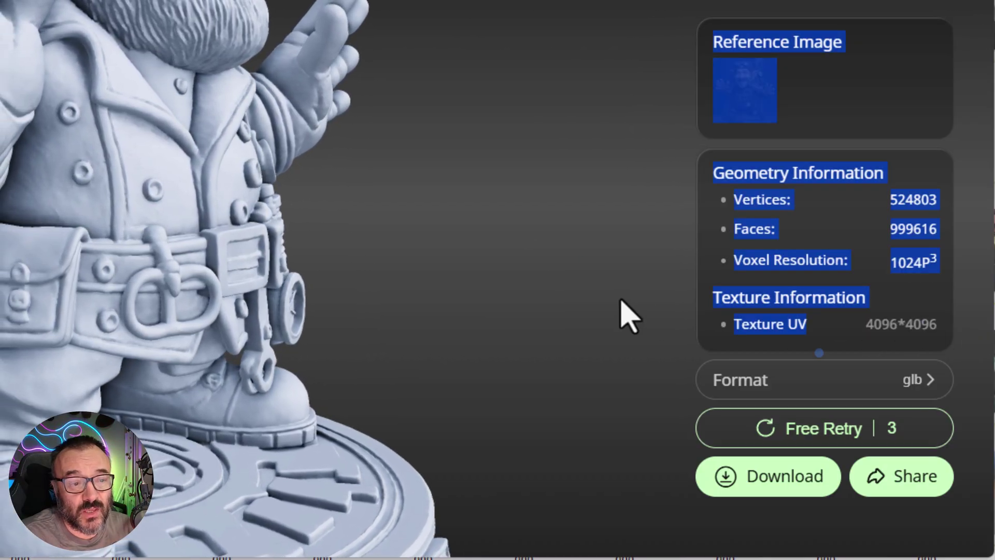
Step: View the untextured elf from other angles and open the list of download formats
drag(551, 220, 379, 181)
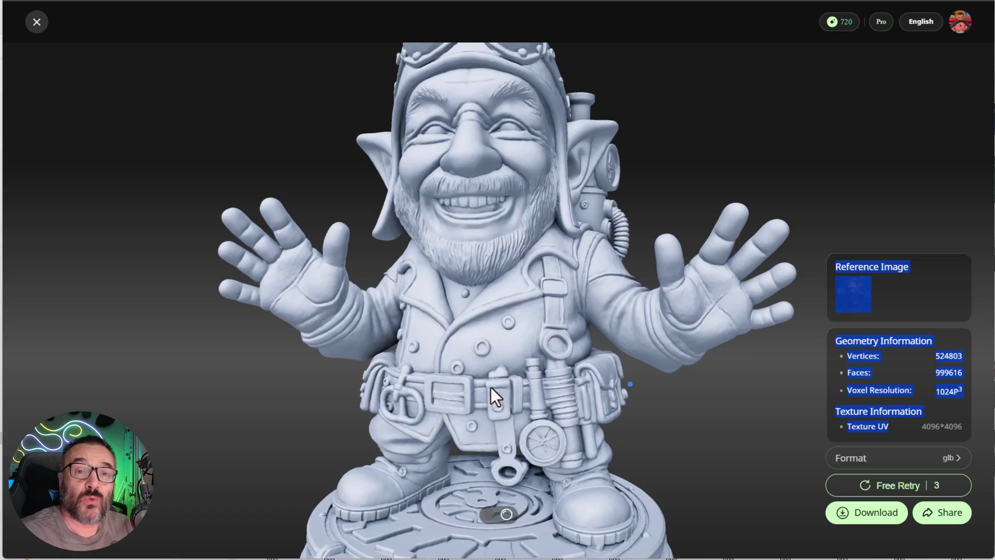
drag(428, 336, 509, 330)
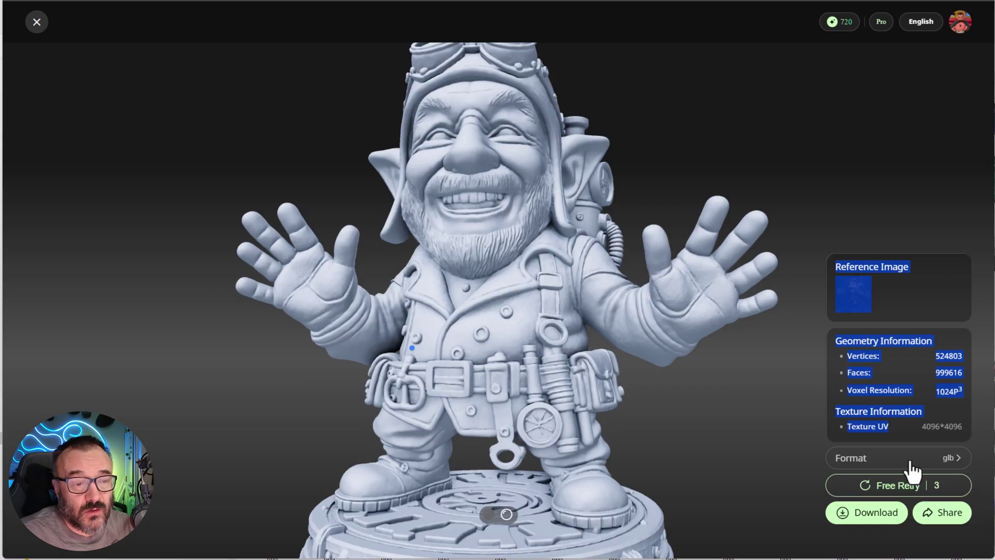
click(948, 459)
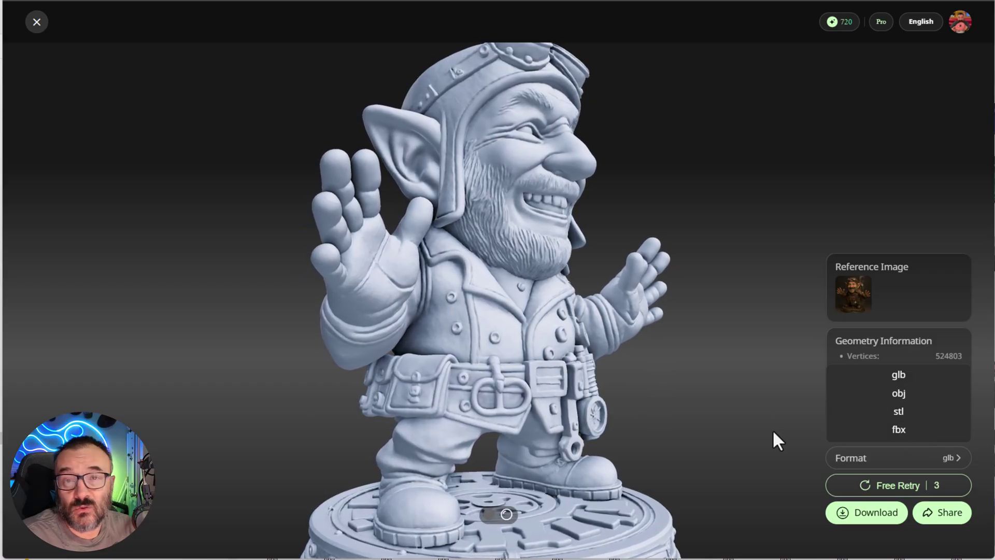
Step: Open the white-haired inventor model dated 2025-08-18 from the generation history and inspect it with and without its texture
click(37, 21)
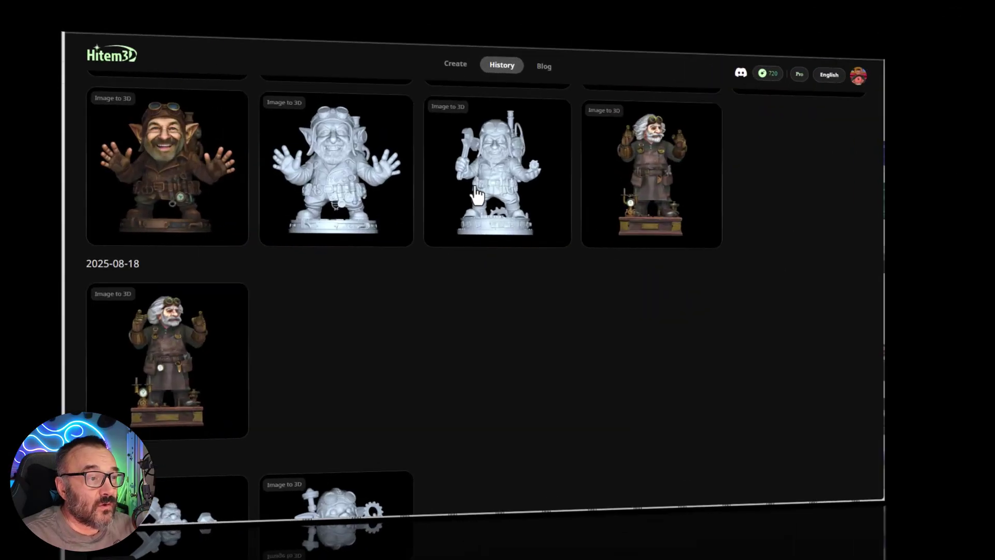
scroll(457, 230, up, 1)
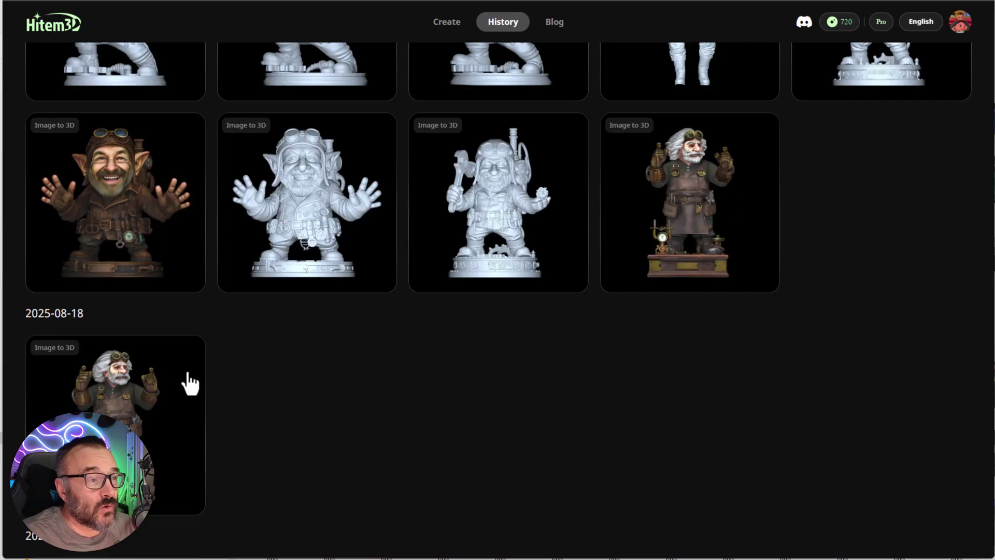
click(148, 392)
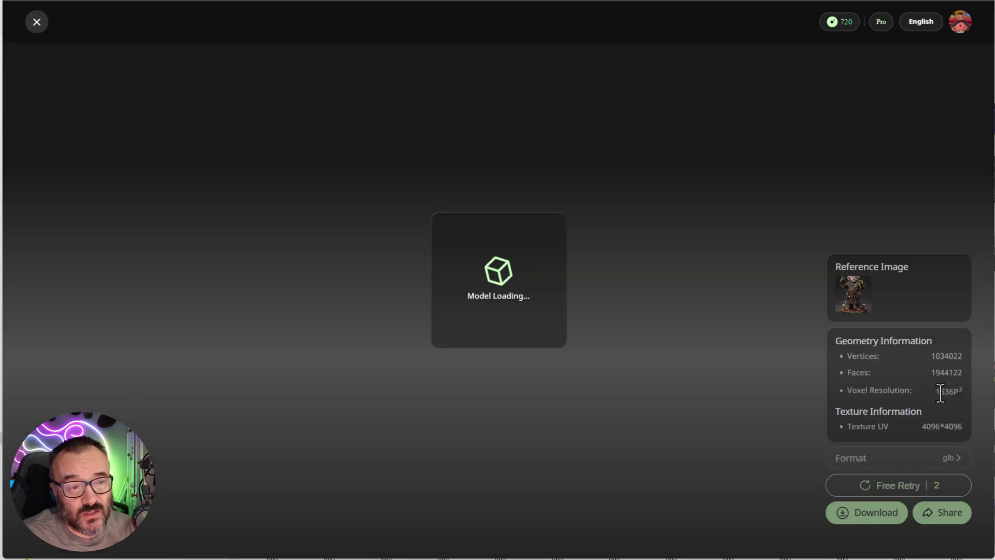
drag(969, 401, 960, 391)
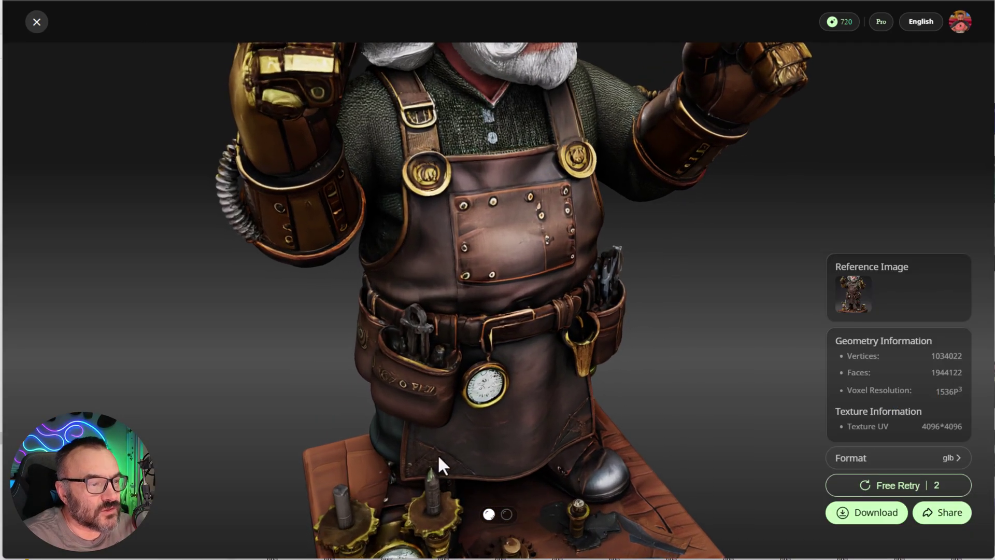
click(507, 516)
drag(519, 188, 436, 180)
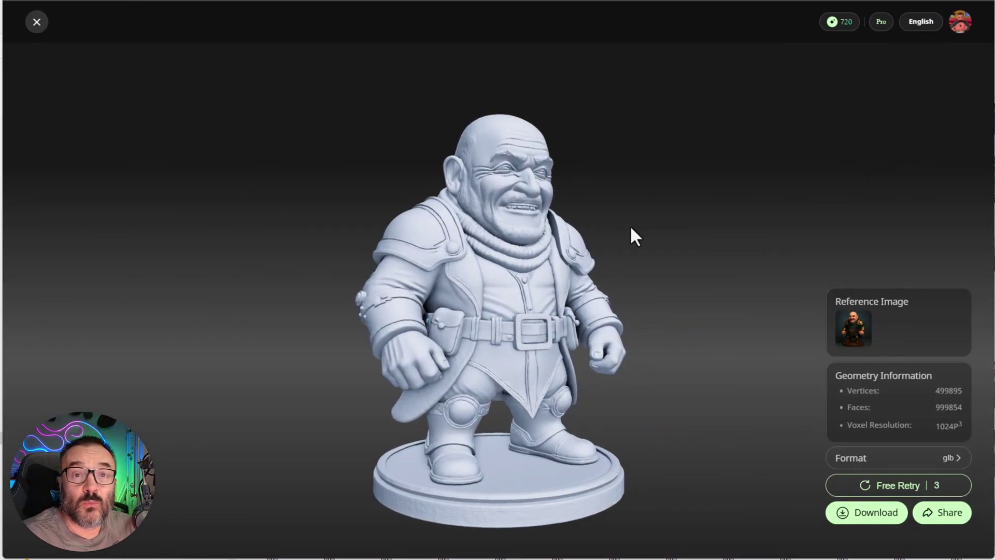
Step: View the bald armoured dwarf model made from a single reference image from the front, the sides and around
drag(651, 239, 629, 238)
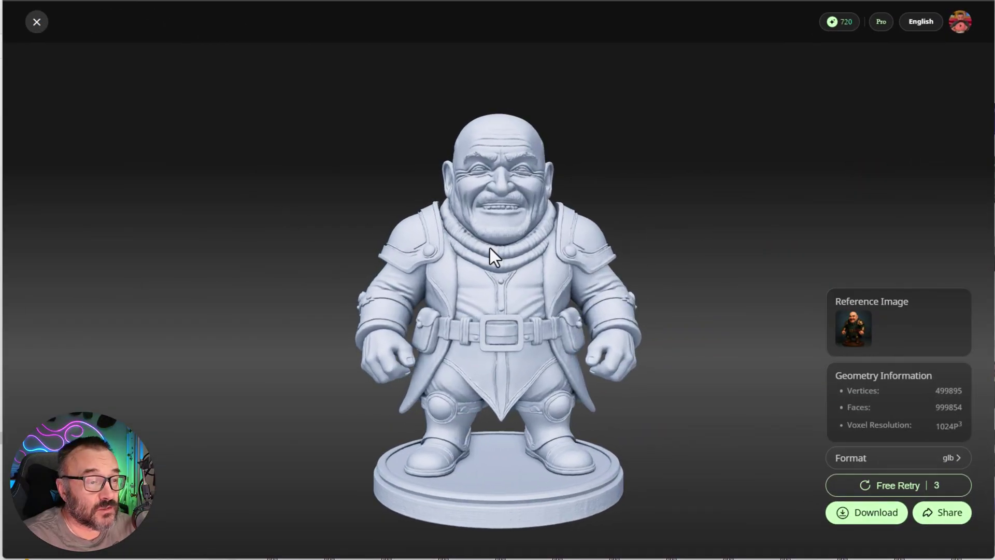
drag(489, 248, 421, 281)
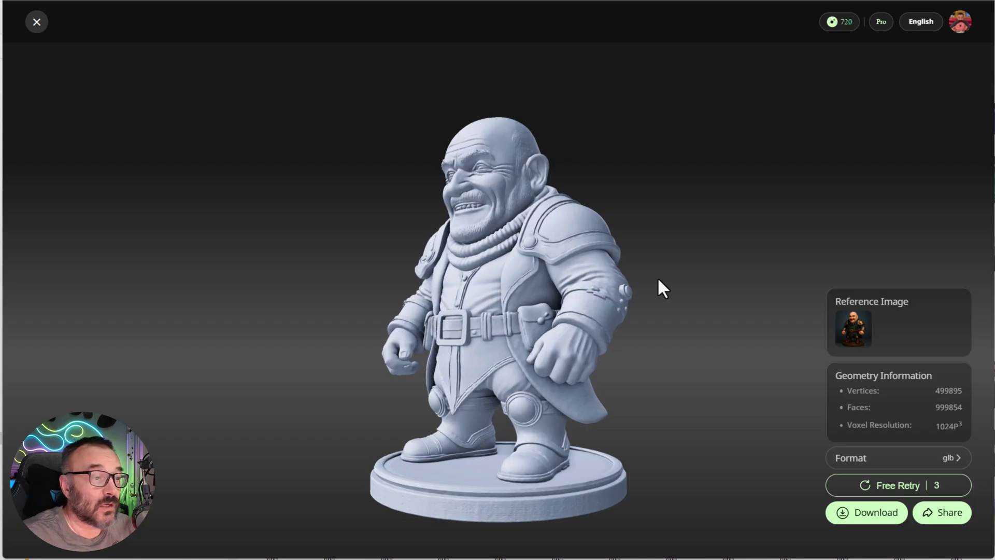
drag(679, 263, 412, 282)
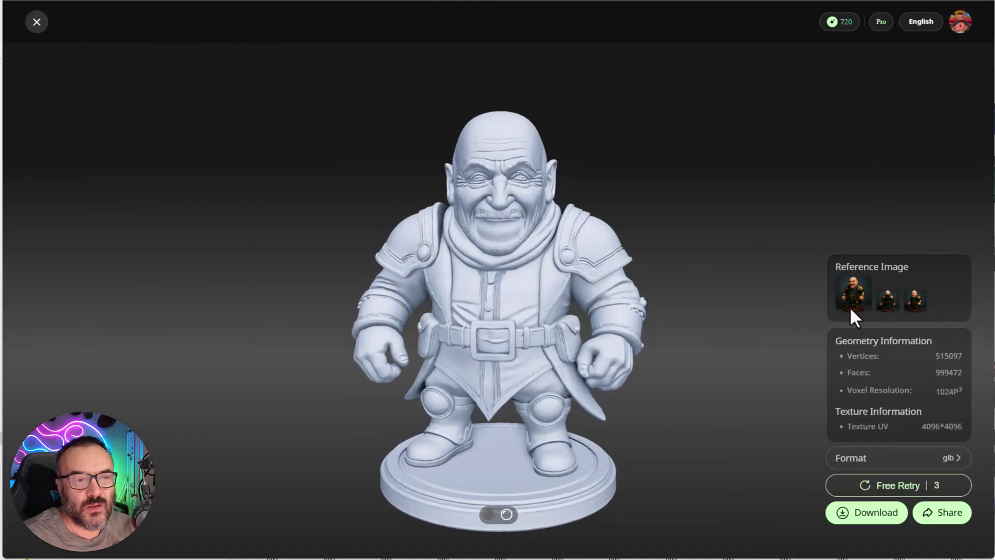
Step: Examine the multi-view version of the bald dwarf from behind and from both sides, including the coat and shoulder armour up close
drag(769, 292, 504, 288)
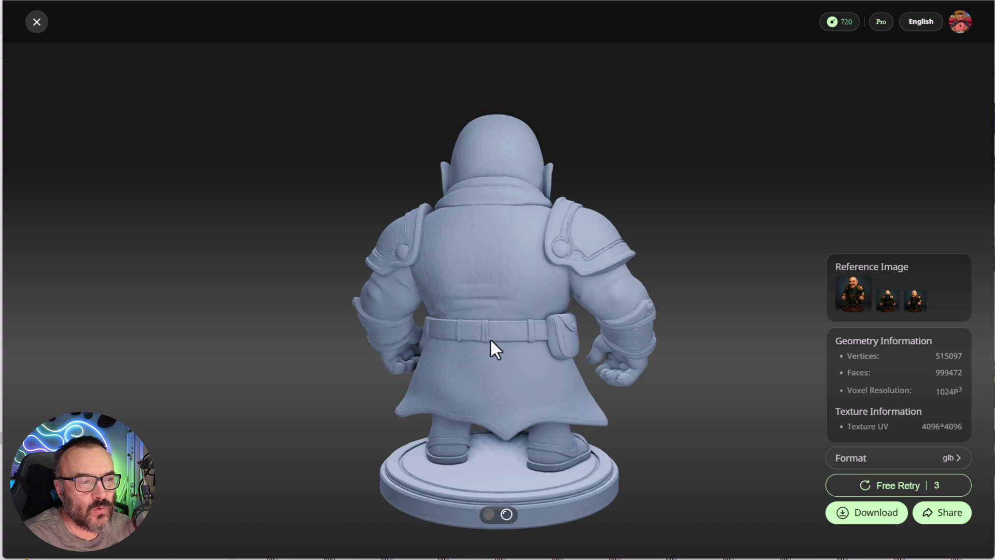
drag(690, 353, 628, 351)
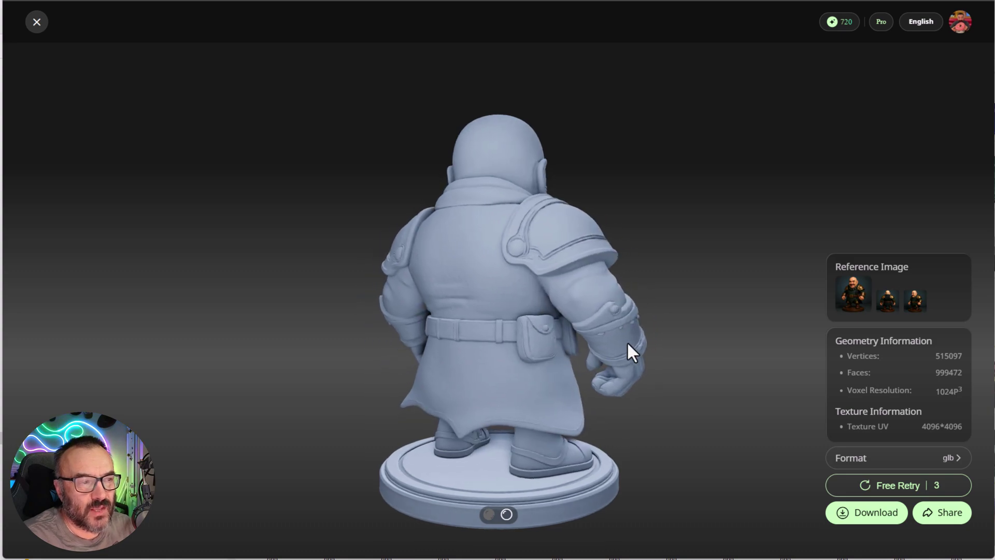
drag(397, 300, 635, 309)
drag(484, 301, 702, 303)
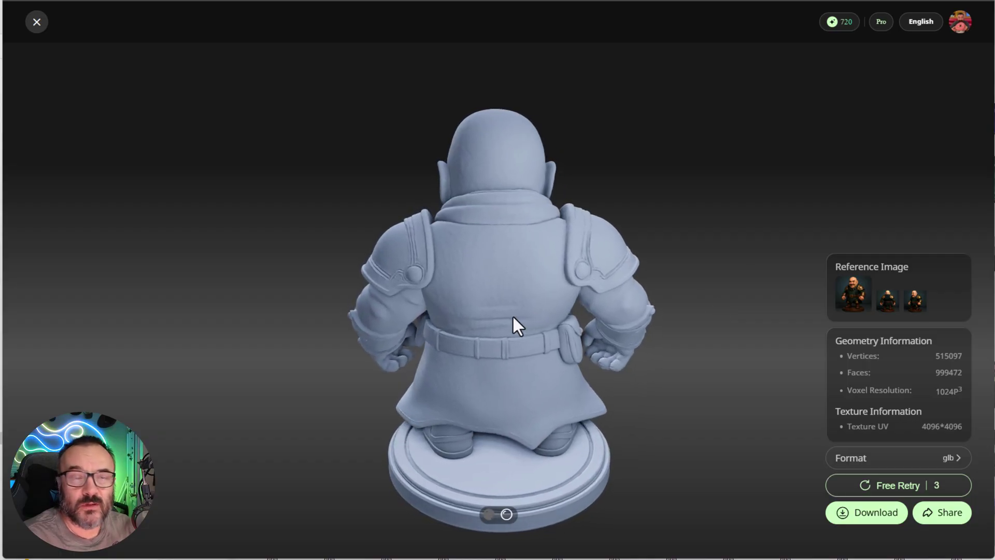
drag(534, 312, 598, 314)
drag(549, 289, 484, 382)
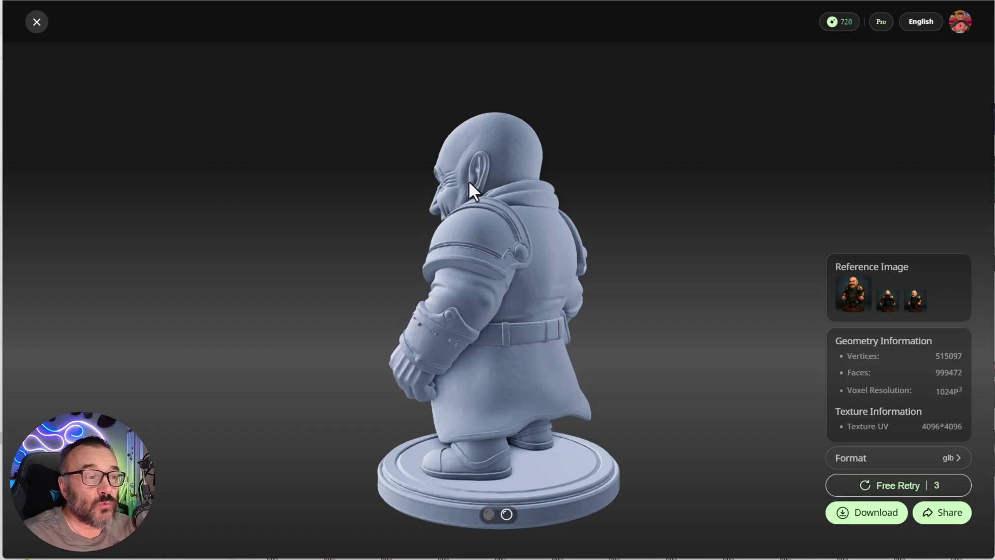
scroll(519, 244, up, 3)
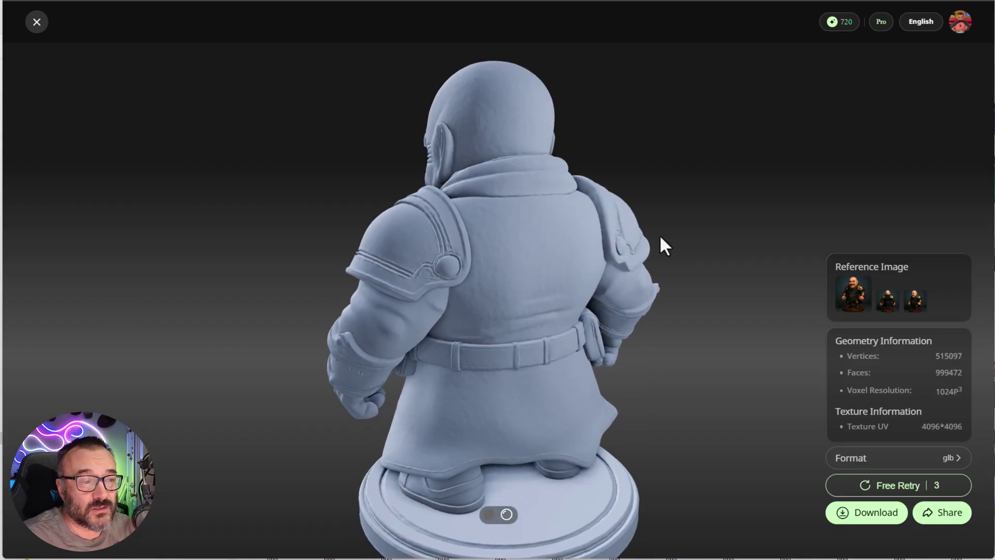
drag(579, 313, 356, 354)
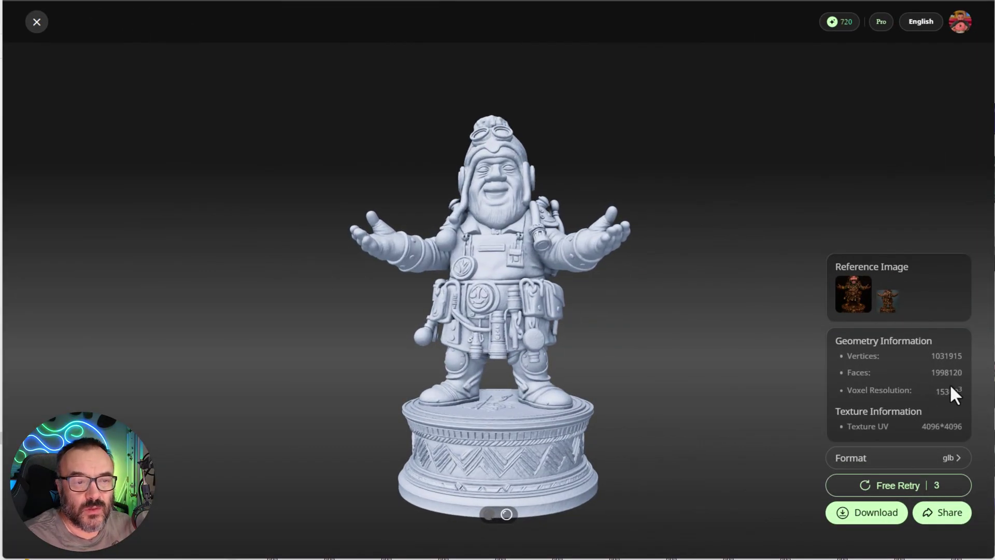
Step: Inspect the untextured dwarf with outstretched arms on the round pedestal up close, from the side and from below
scroll(484, 270, up, 5)
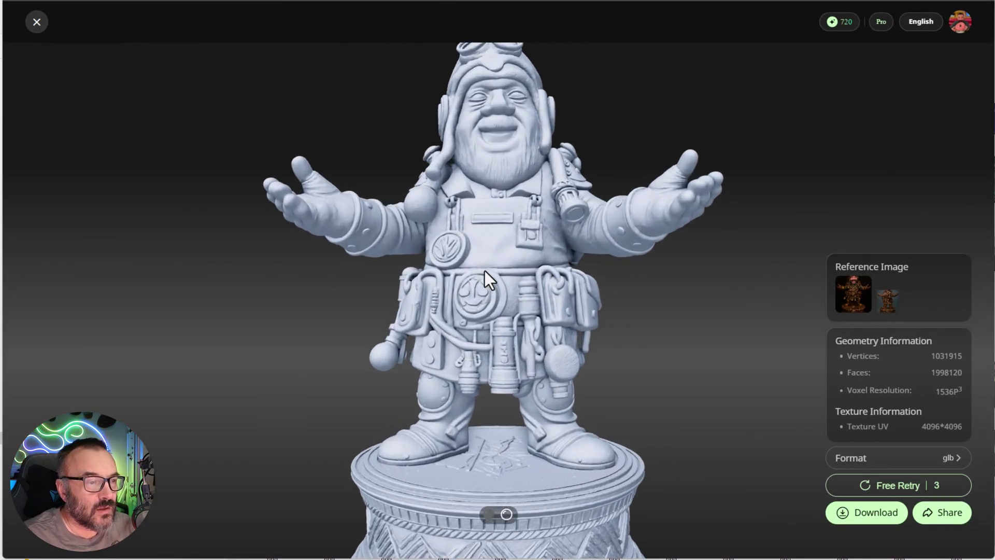
drag(484, 271, 582, 312)
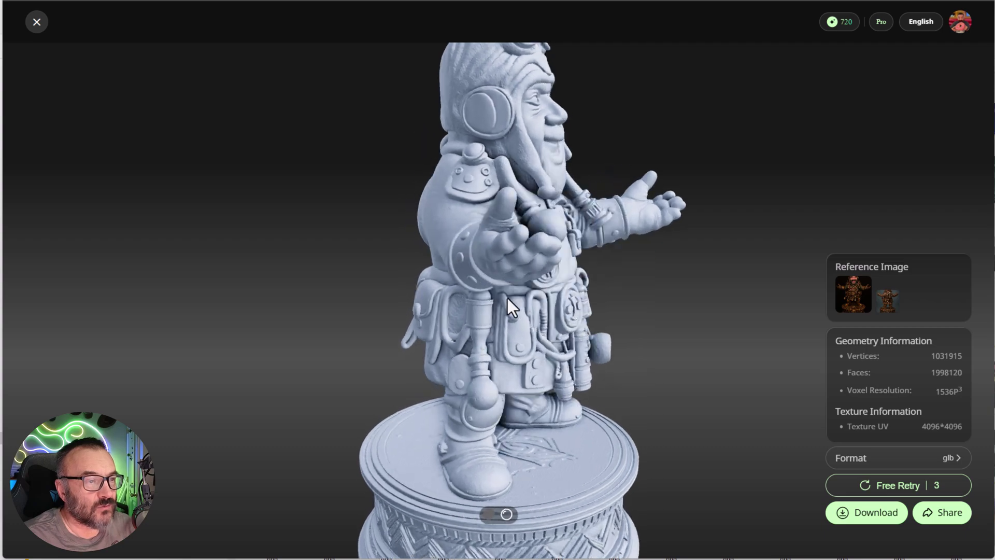
drag(507, 299, 408, 231)
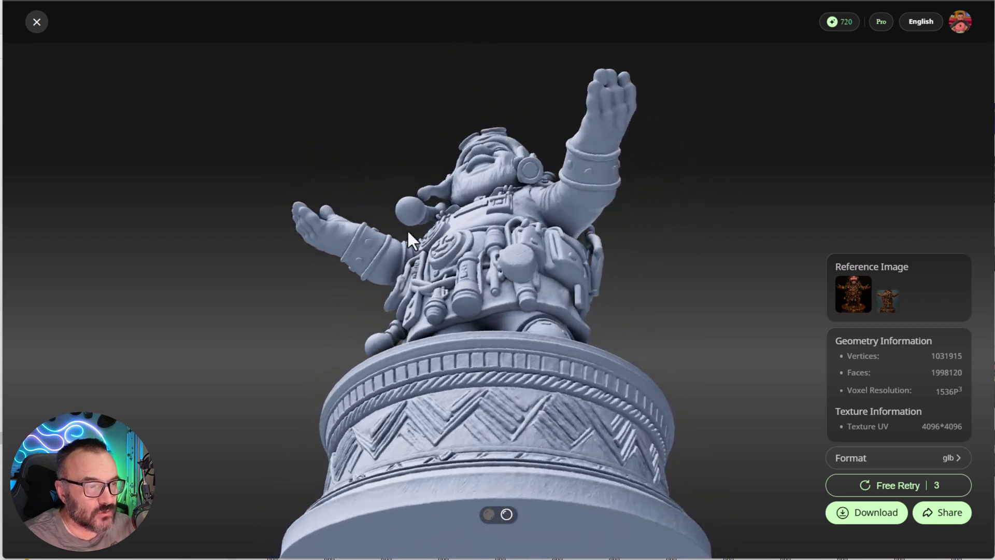
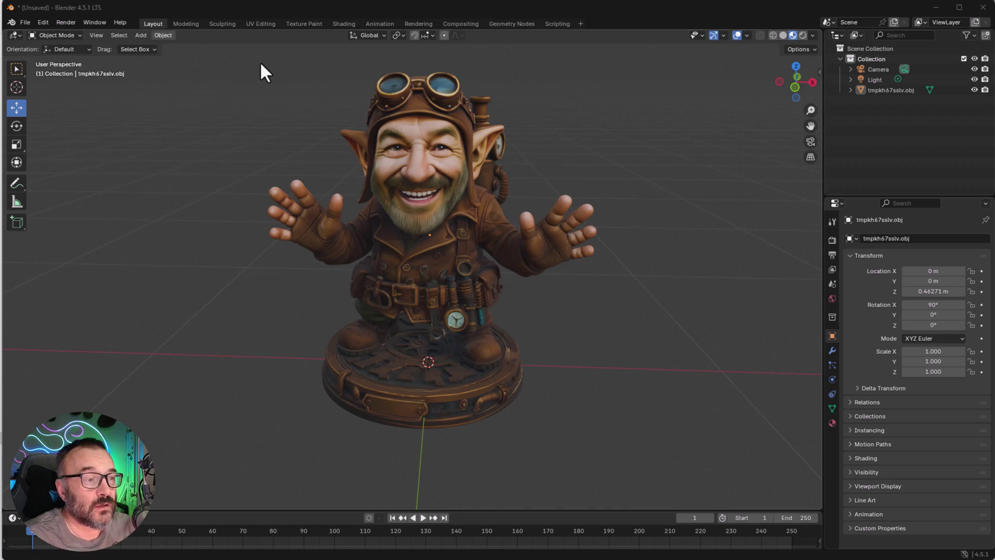
Step: Switch to Blender, display the imported elf model in wireframe shading and select it
middle_drag(262, 71, 415, 207)
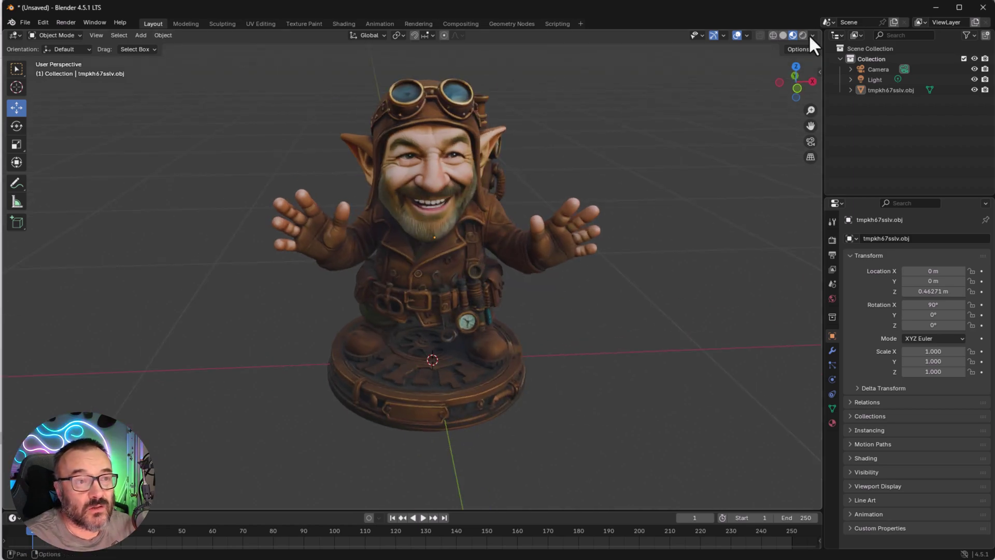
click(772, 35)
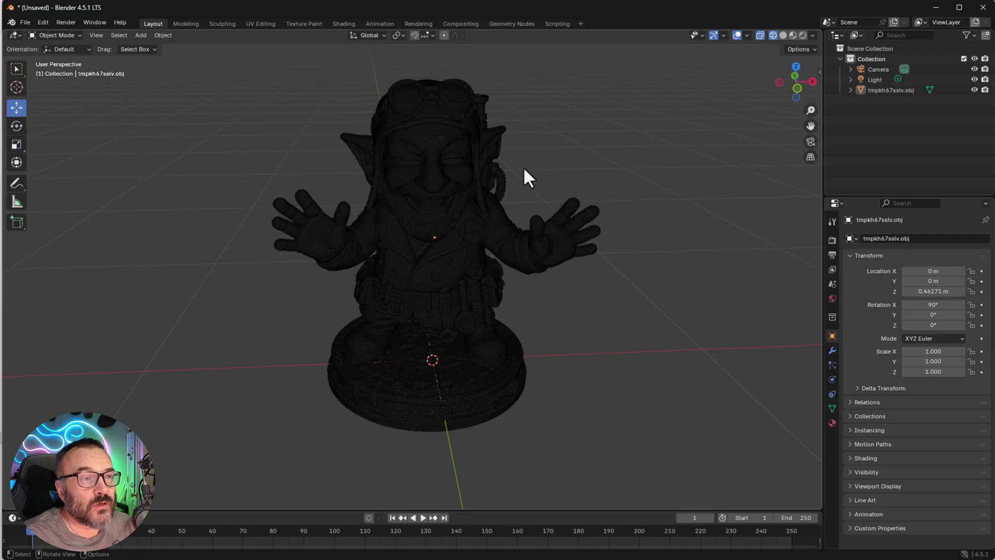
click(430, 187)
scroll(518, 217, up, 9)
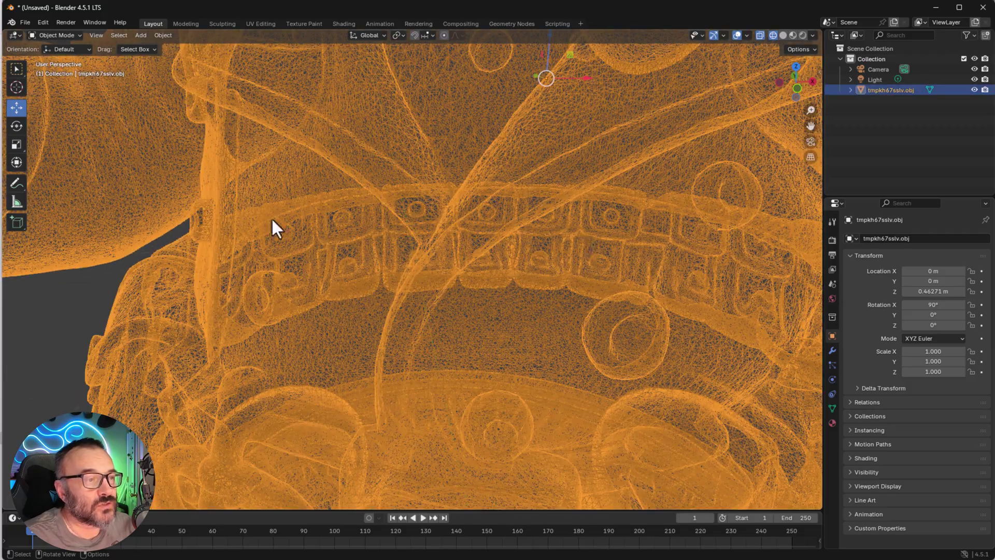
Step: Examine the mesh density of the elf's wireframe around the hand, sleeve and torso, and view the whole figure
shift+middle_drag(292, 247, 278, 228)
scroll(277, 207, up, 3)
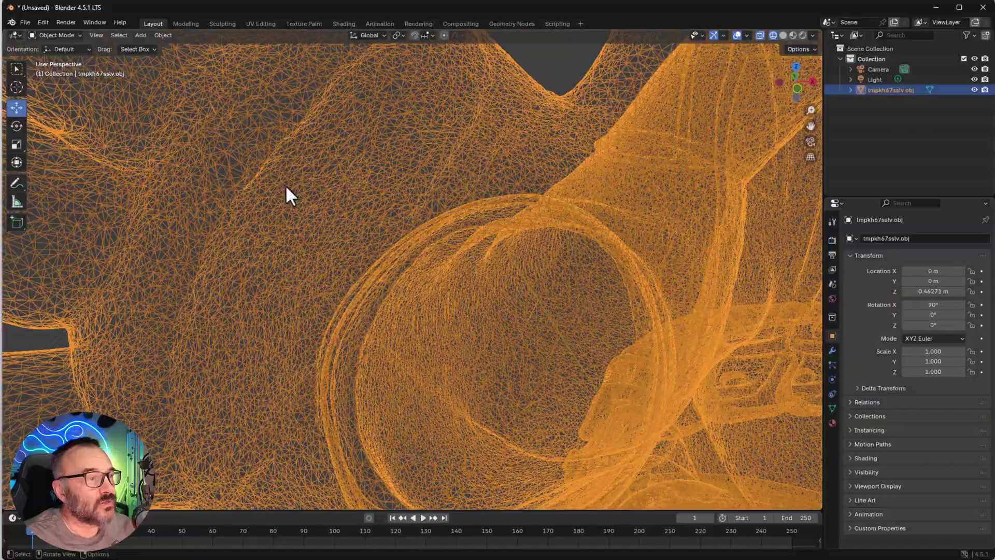
middle_drag(646, 271, 423, 240)
middle_drag(363, 234, 224, 204)
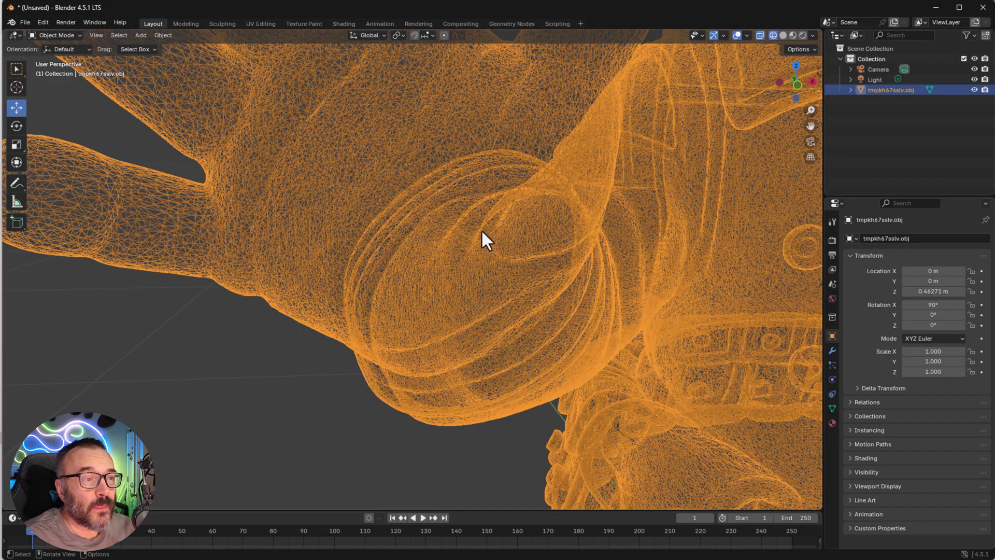
middle_drag(482, 231, 655, 242)
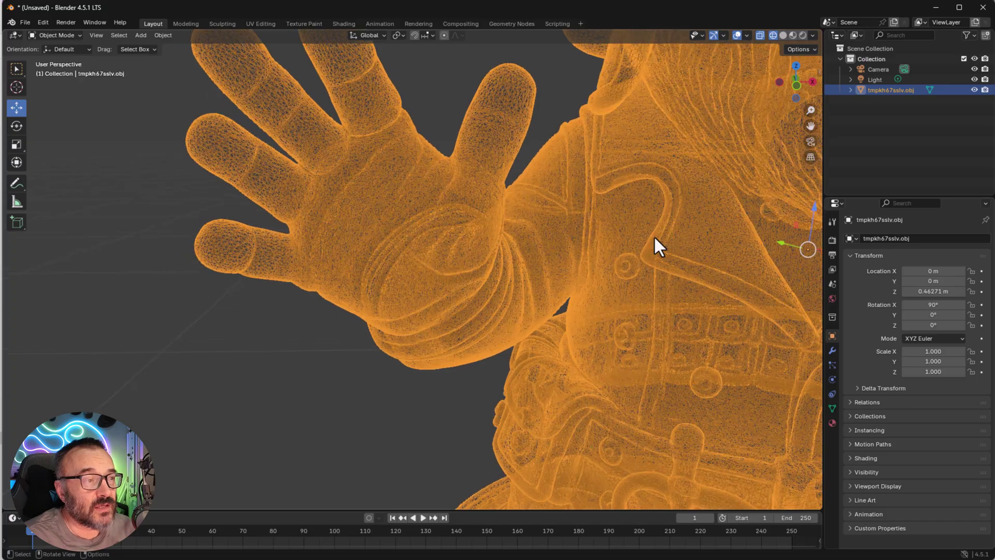
scroll(487, 213, up, 6)
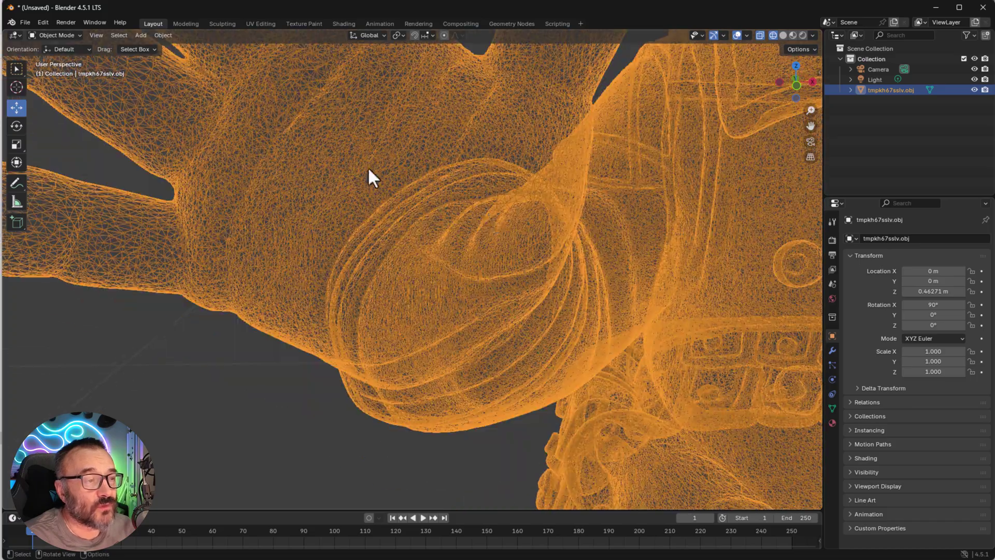
middle_drag(369, 173, 164, 243)
scroll(626, 296, down, 6)
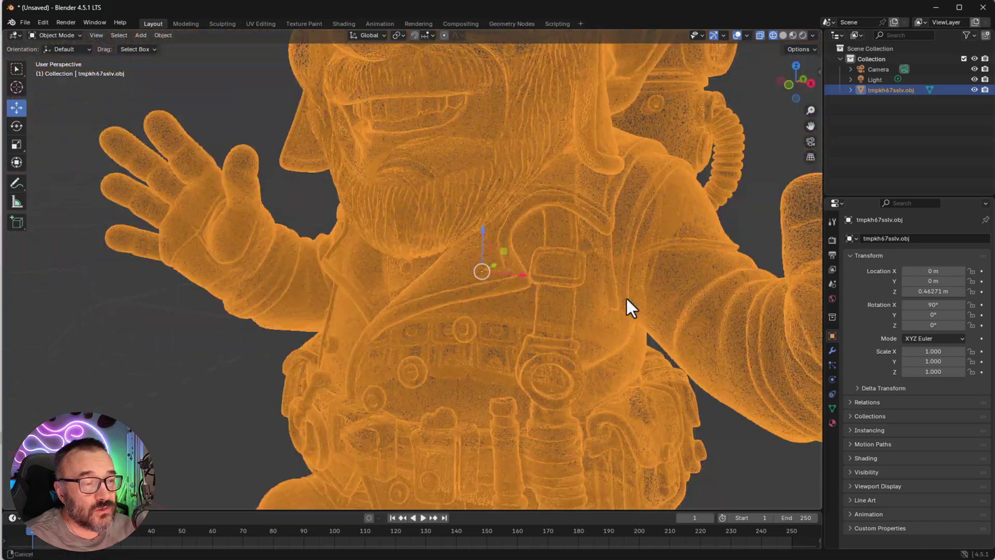
middle_drag(580, 293, 570, 214)
scroll(540, 290, down, 4)
scroll(496, 228, up, 3)
scroll(577, 251, up, 3)
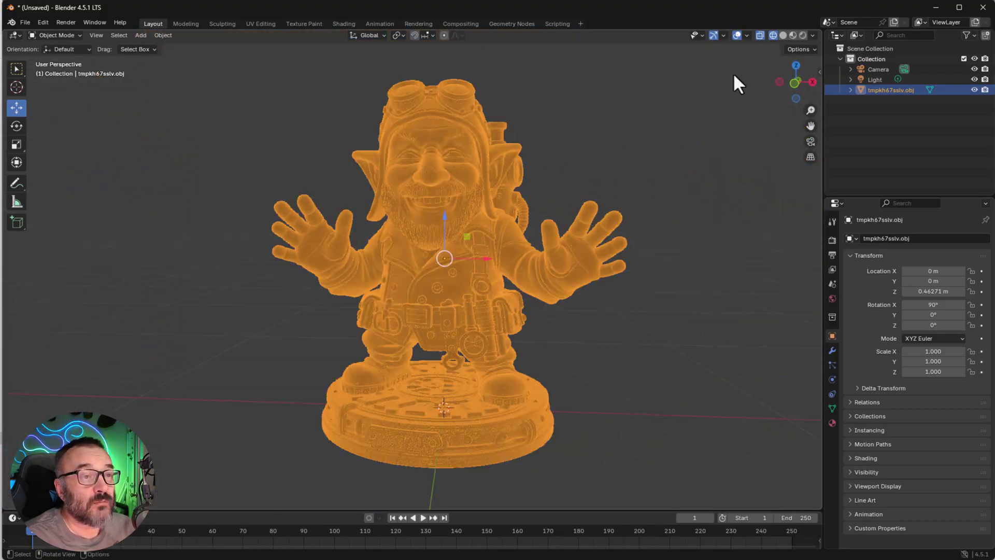
Step: Return the viewport to material preview shading and view the textured elf model
click(794, 34)
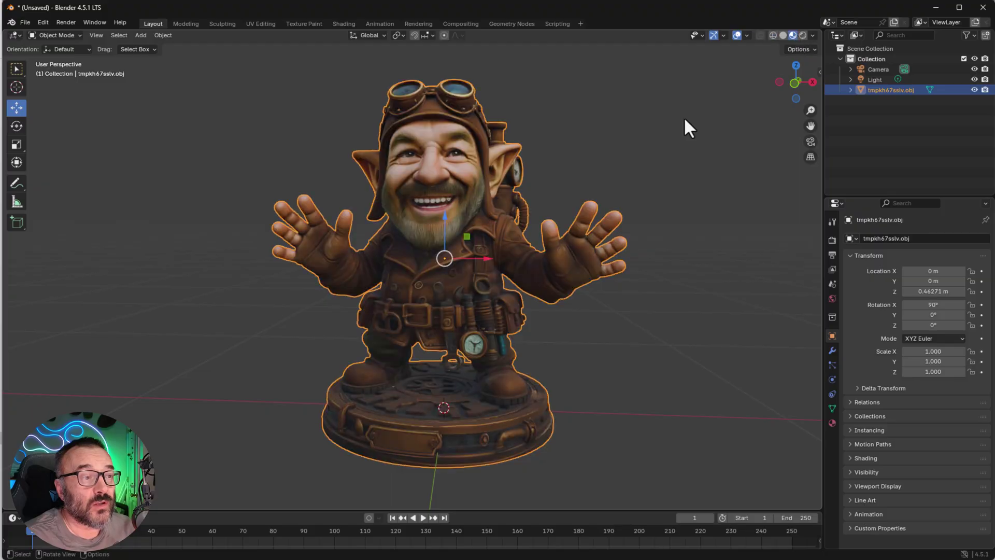
scroll(306, 251, up, 2)
middle_drag(306, 251, 332, 251)
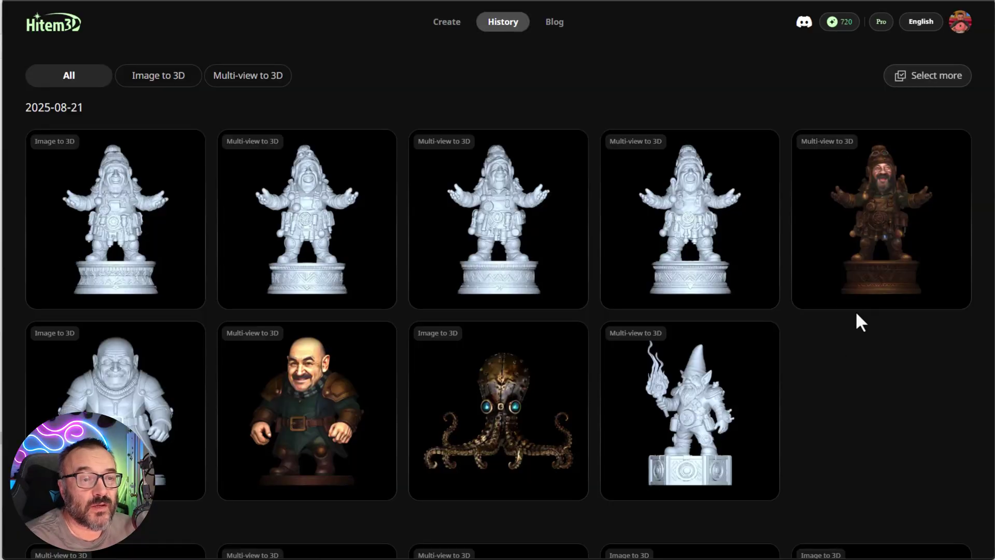
Step: Switch back to Hitem3D and browse the generation history entries from 2025-08-21 and 2025-08-19
scroll(857, 322, down, 8)
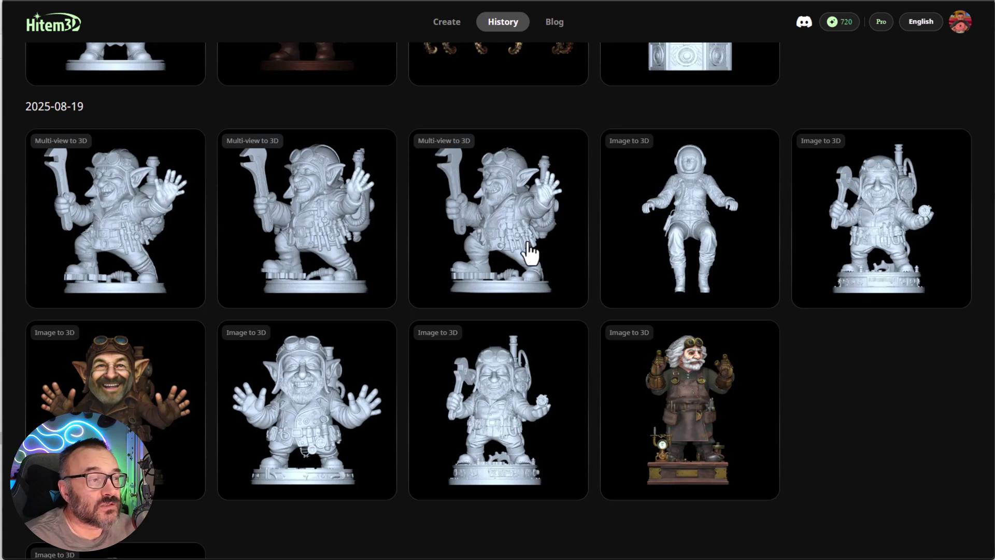
scroll(560, 256, up, 1)
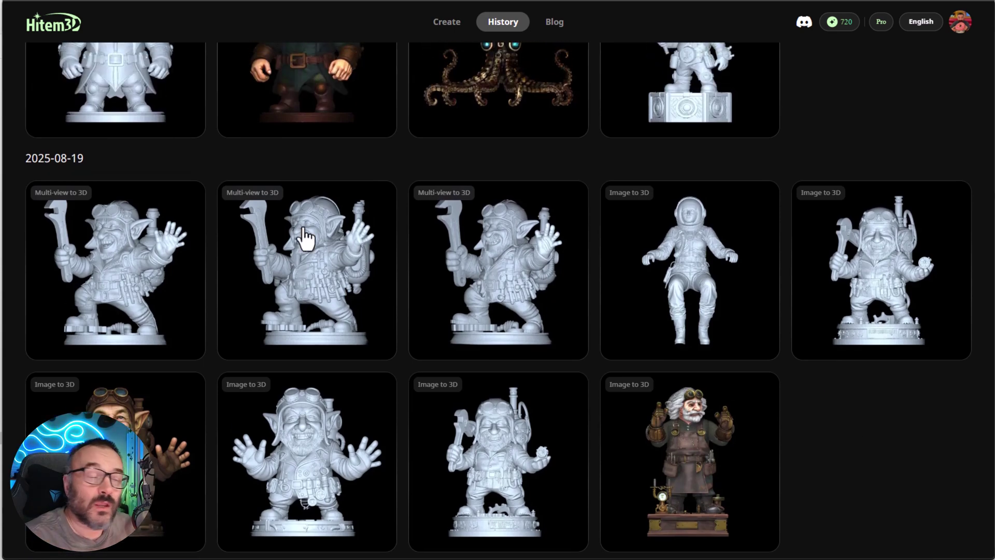
scroll(346, 220, down, 1)
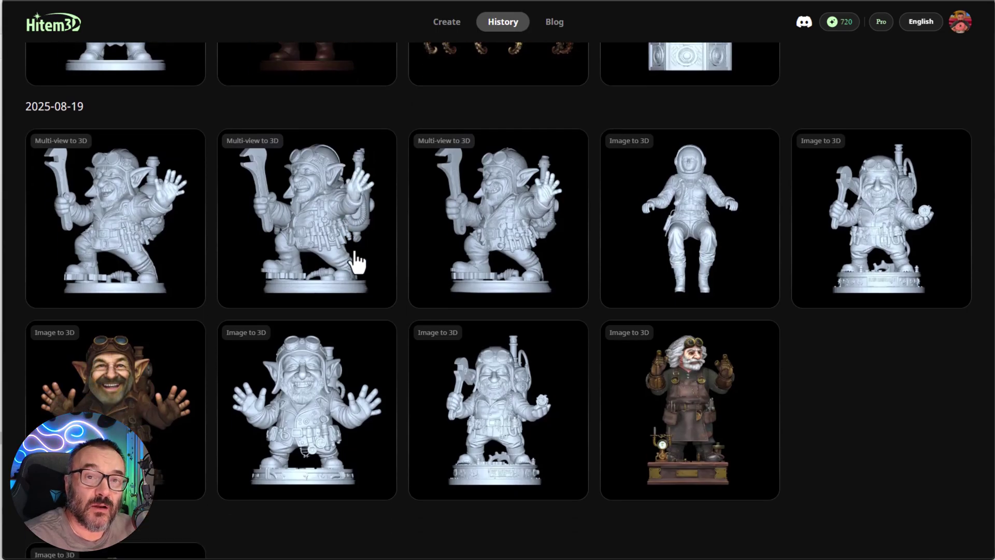
scroll(357, 262, up, 5)
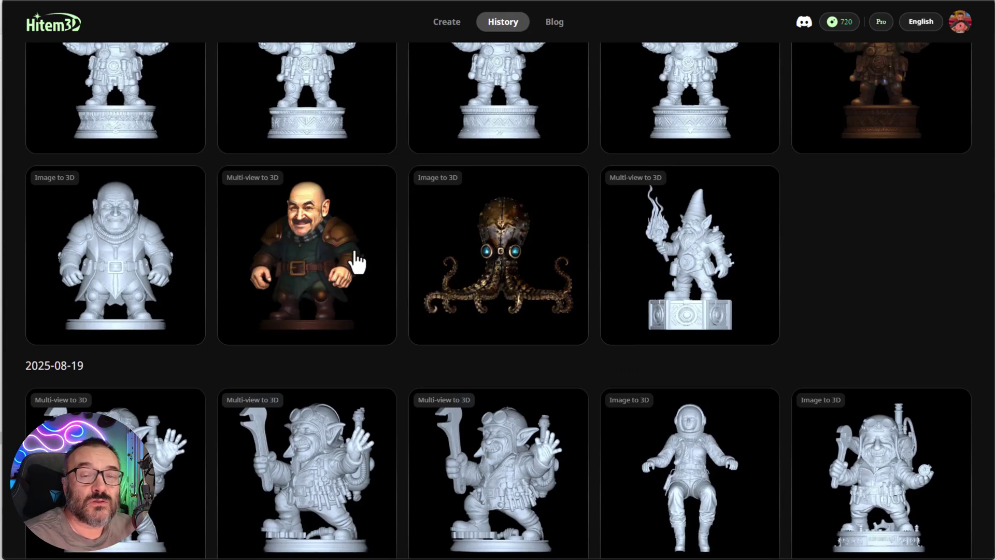